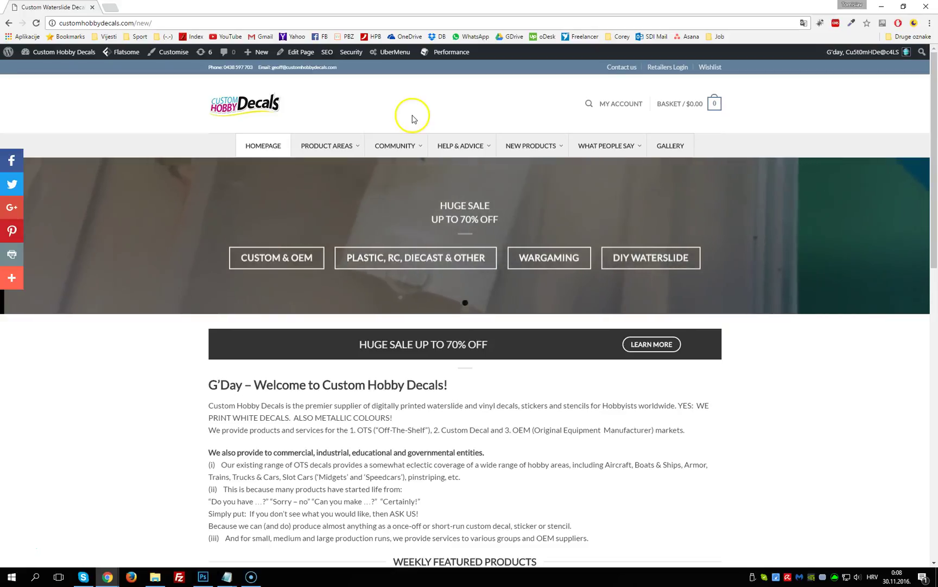
# Open the Client Portal page under Community > How TOs and launch it in UX Builder
pyautogui.moveTo(414, 140)
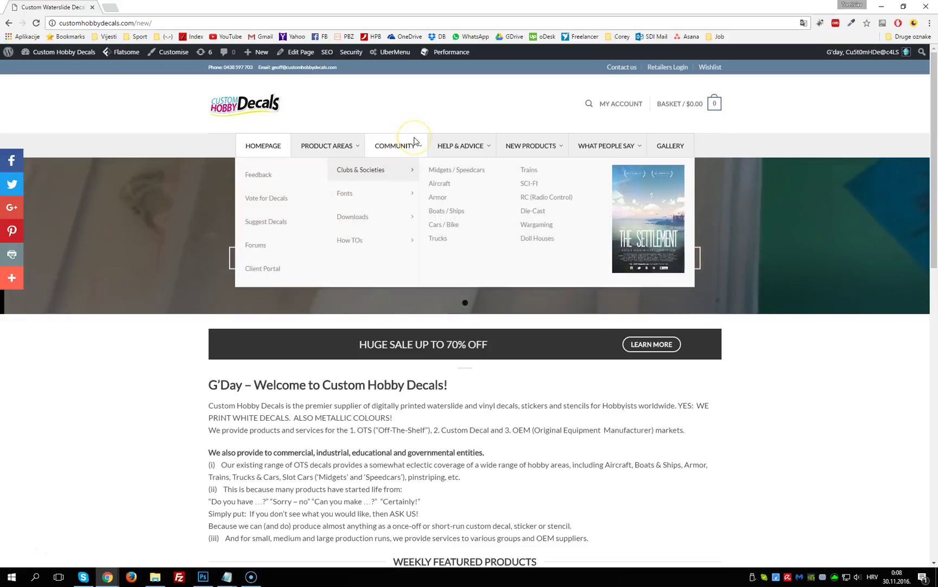
pyautogui.click(282, 270)
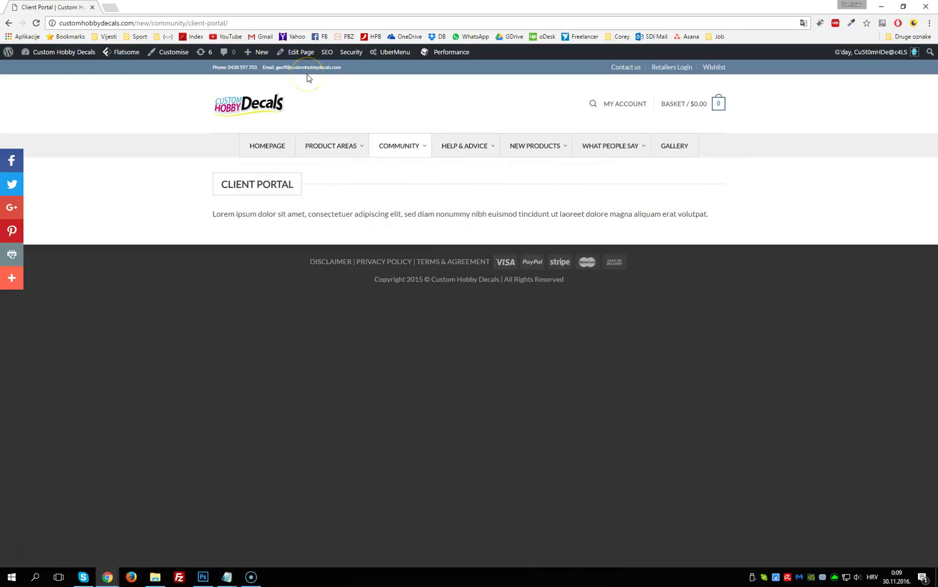
pyautogui.moveTo(297, 57)
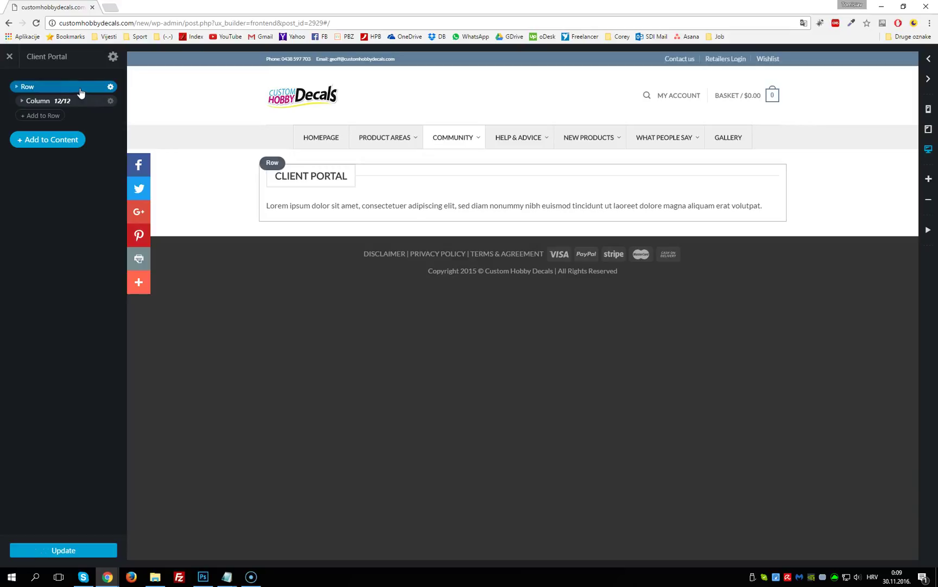
# Expand the Column in the builder tree and select its 'Client Portal' title and Lorem ipsum text elements
pyautogui.click(33, 101)
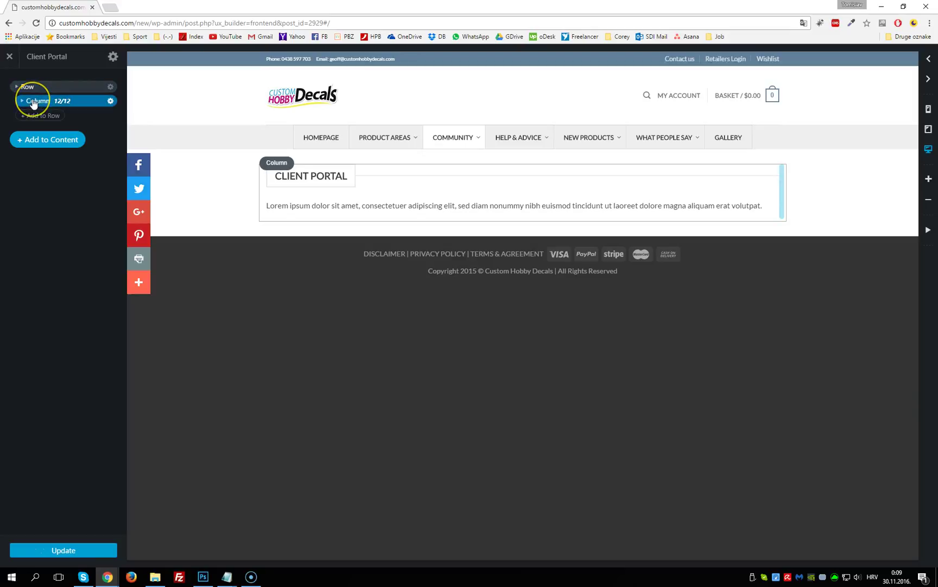
pyautogui.click(59, 101)
pyautogui.click(21, 102)
pyautogui.click(43, 115)
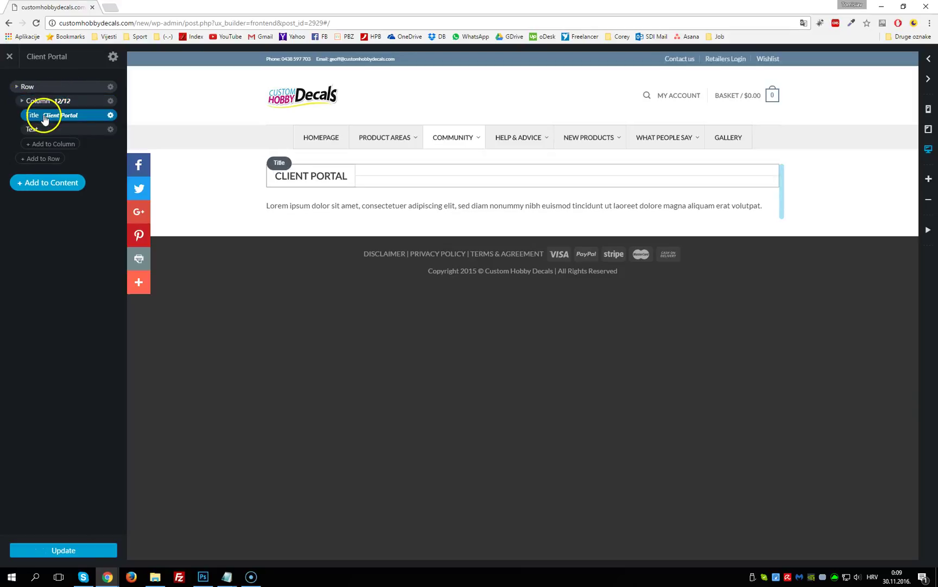
pyautogui.click(38, 129)
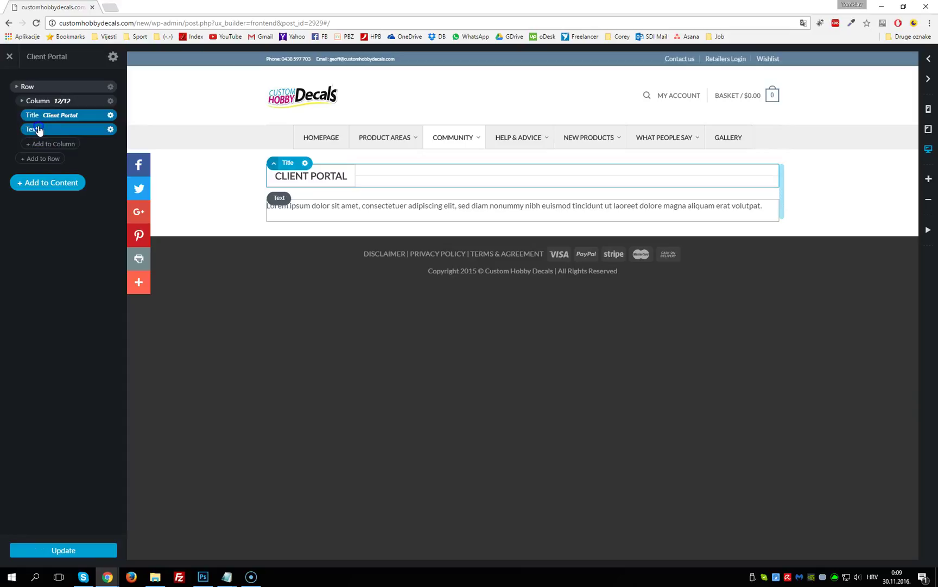
pyautogui.moveTo(38, 129); pyautogui.dragTo(308, 149)
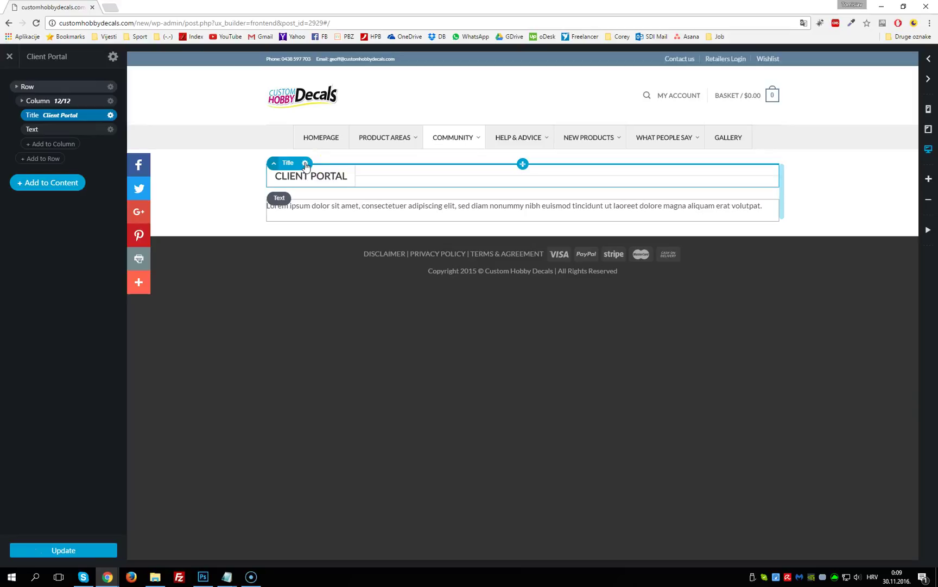
pyautogui.click(305, 164)
pyautogui.click(298, 189)
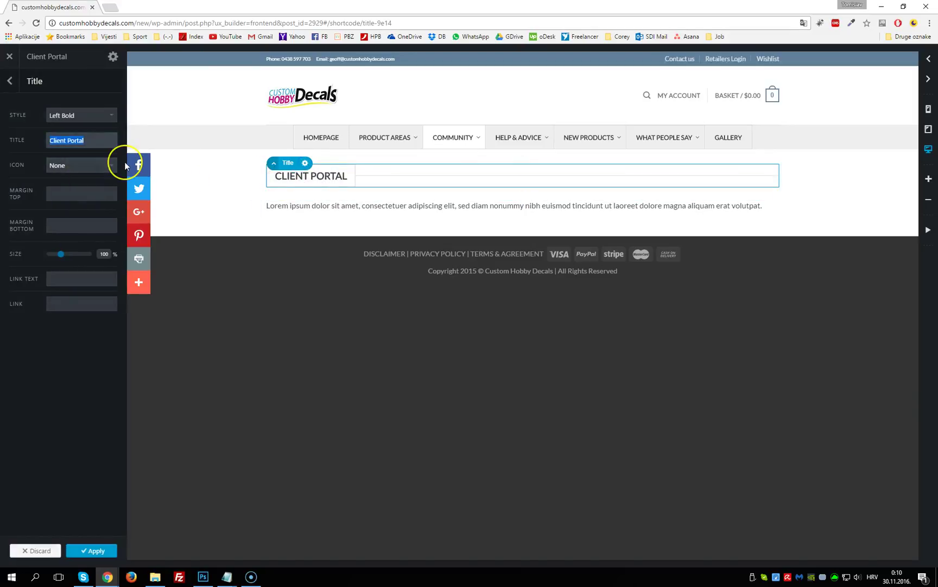
pyautogui.write('now we can')
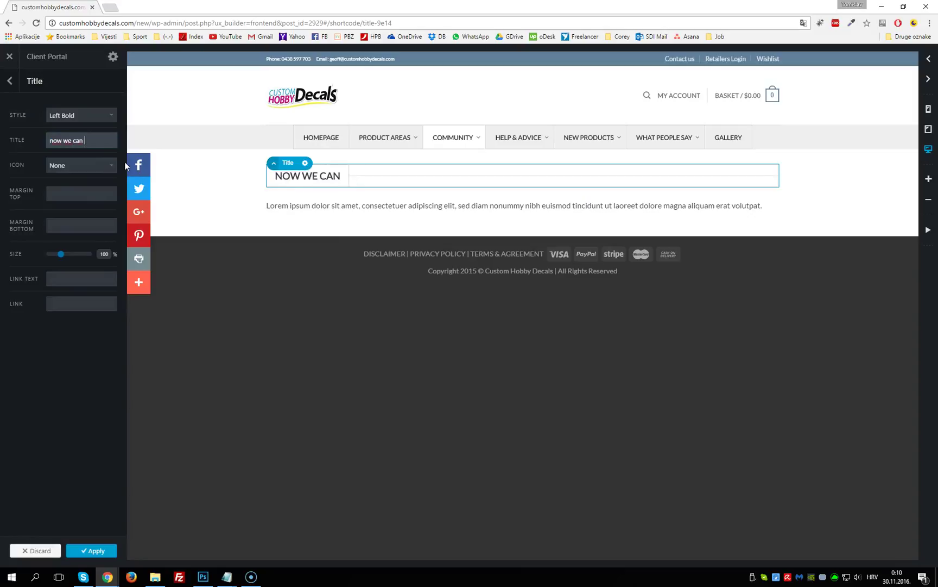
pyautogui.write('here')
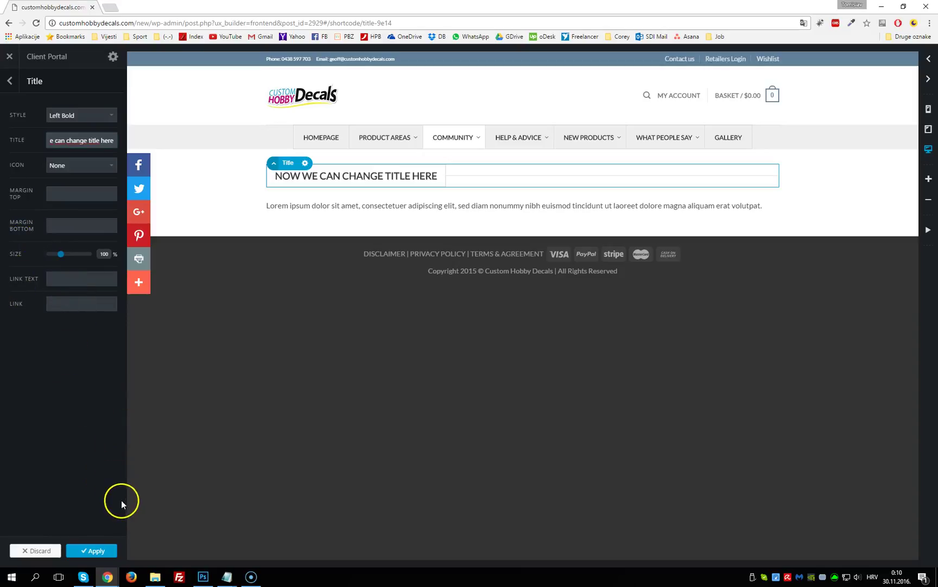
pyautogui.click(48, 302)
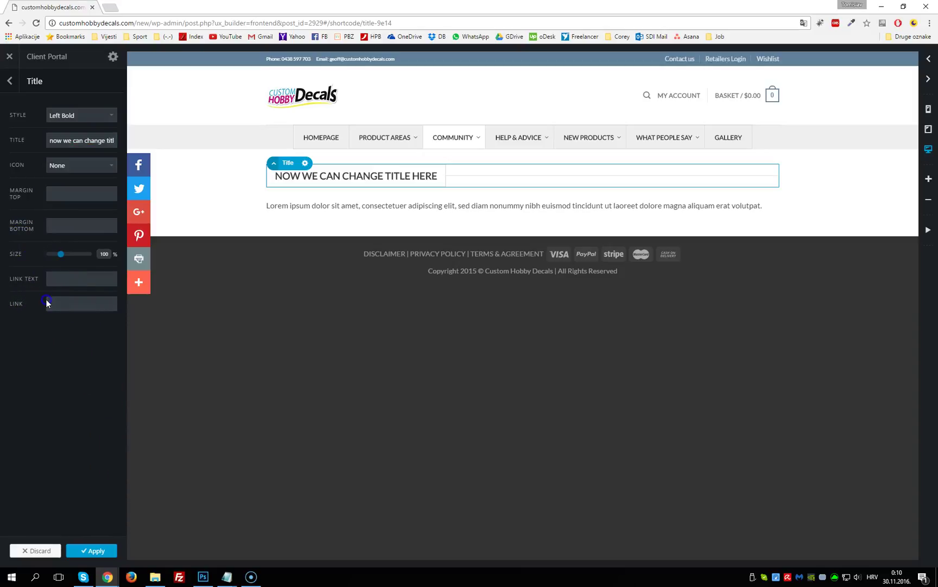
pyautogui.click(86, 550)
pyautogui.click(56, 552)
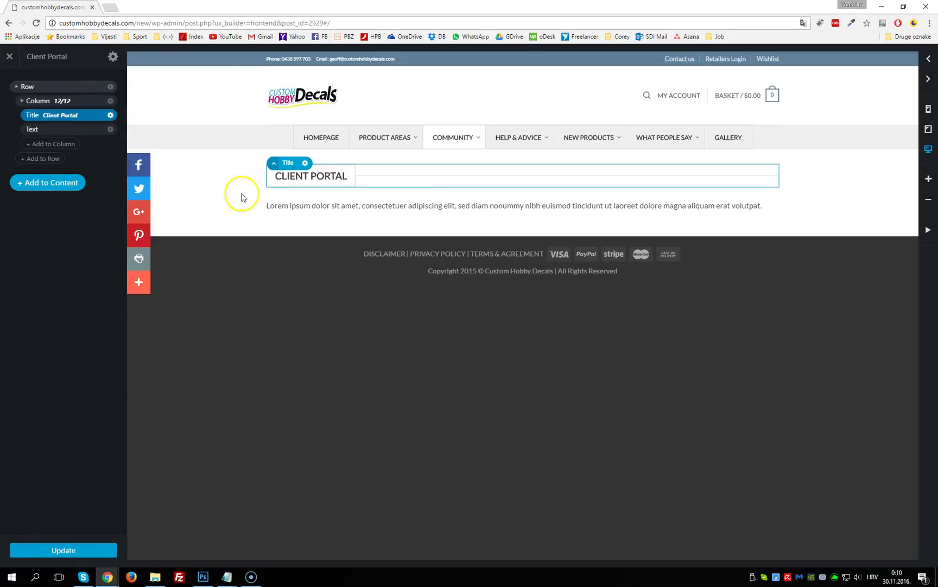
# Open the Options of the Lorem ipsum text block from its gear menu
pyautogui.click(302, 208)
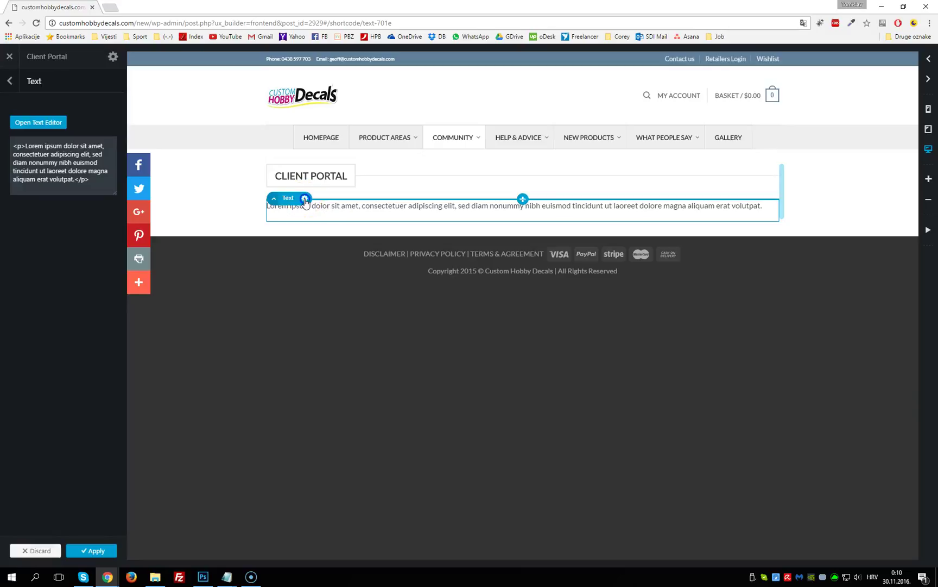
pyautogui.click(305, 198)
pyautogui.click(293, 225)
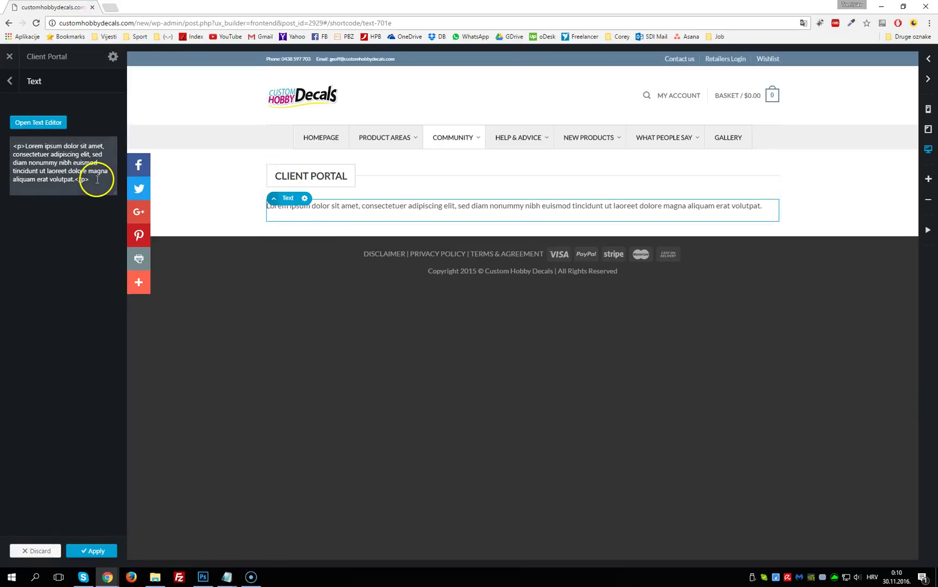
# Select the paragraph's HTML source in the options box, then deselect it
pyautogui.moveTo(97, 183); pyautogui.dragTo(12, 144)
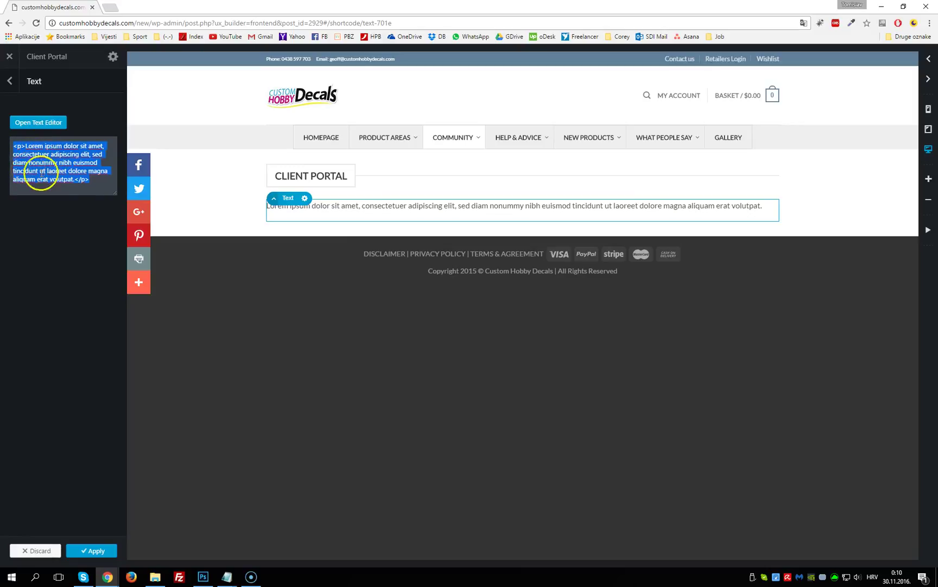
pyautogui.click(84, 183)
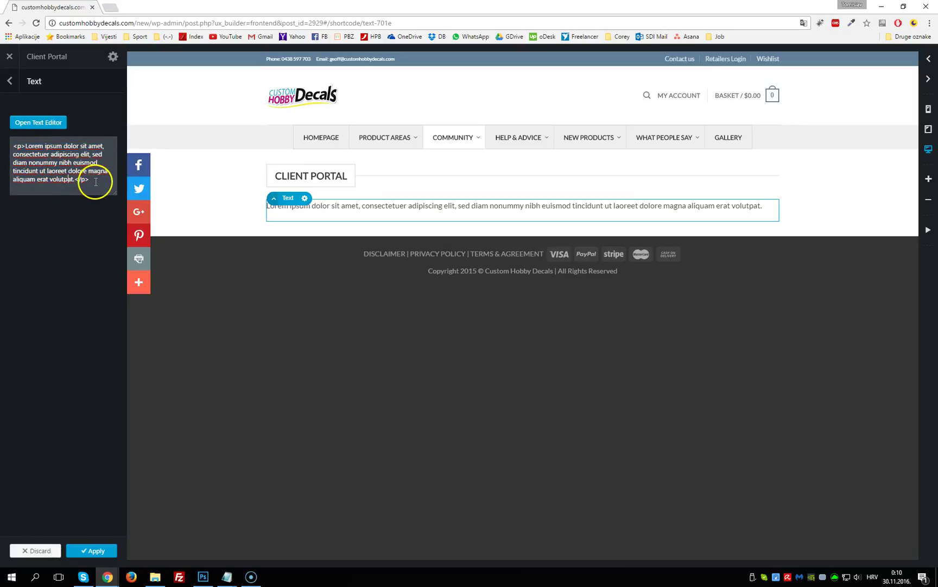
pyautogui.moveTo(96, 182); pyautogui.dragTo(13, 143)
pyautogui.click(60, 163)
pyautogui.hotkey('ctrl', 'a')
pyautogui.click(67, 178)
# Make the word 'Lorem' bold in the visual text editor and confirm with OK
pyautogui.click(39, 122)
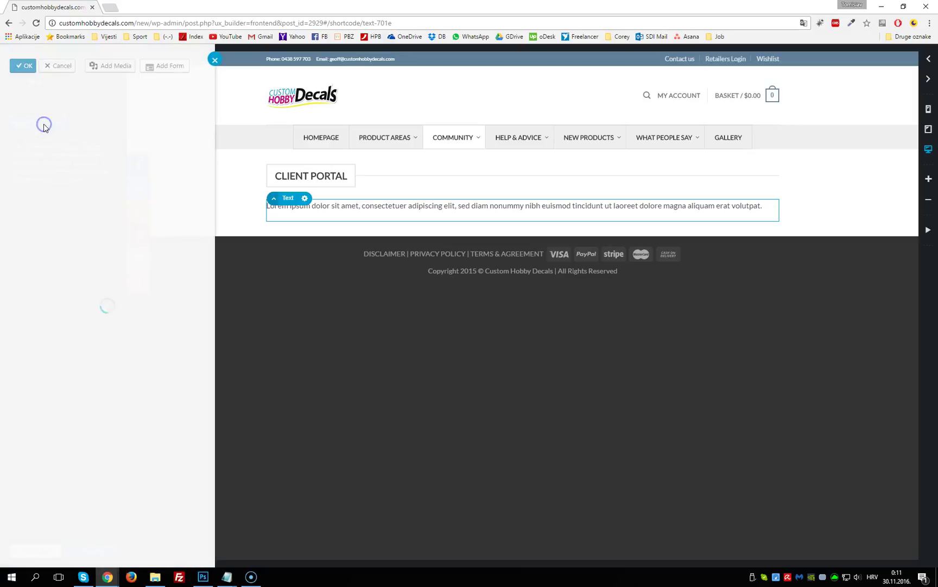
pyautogui.click(11, 133)
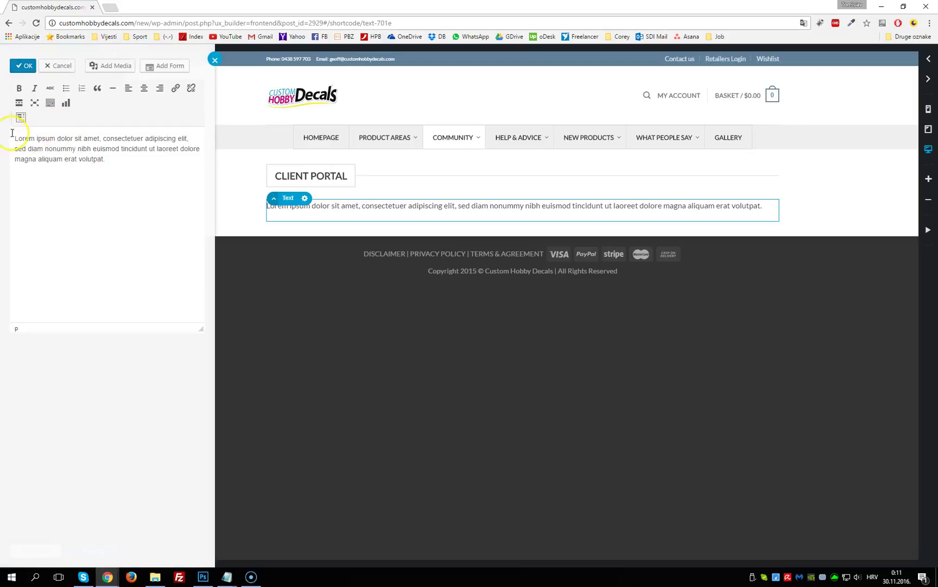
pyautogui.doubleClick(25, 138)
pyautogui.click(19, 88)
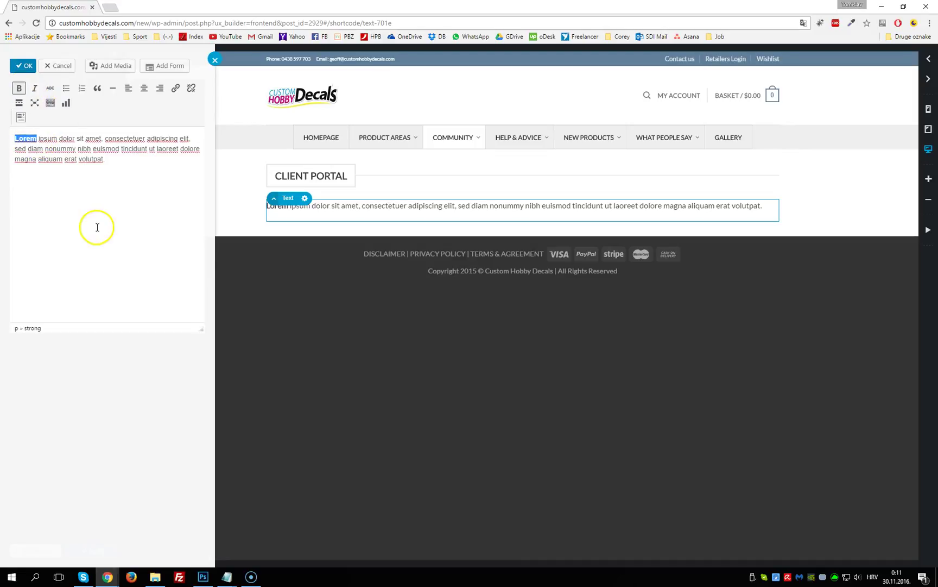
pyautogui.click(116, 187)
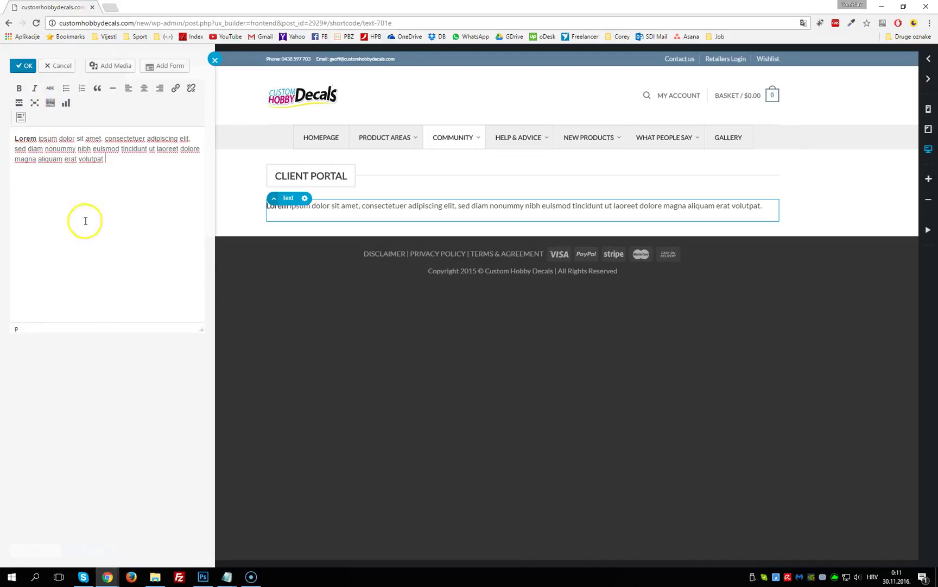
pyautogui.hotkey('ctrl', 'a')
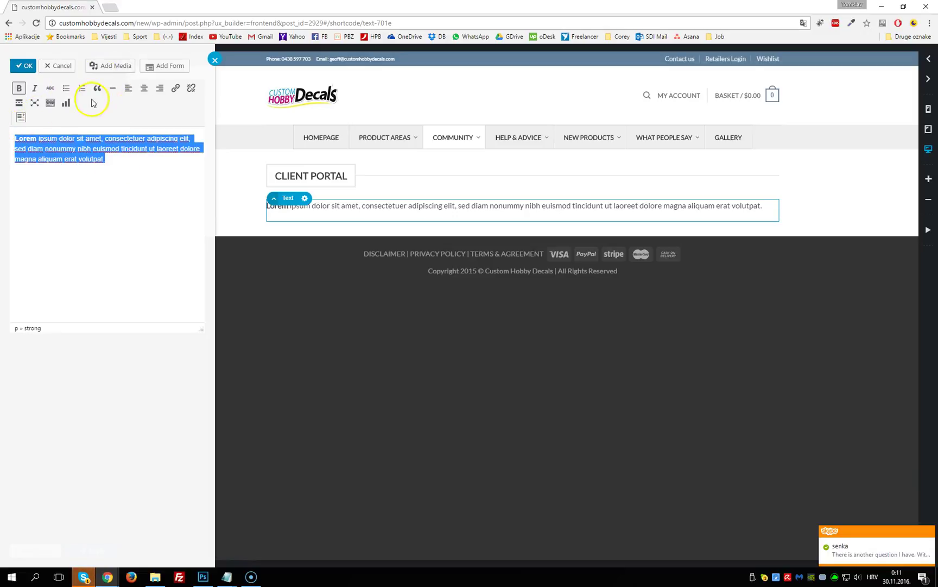
pyautogui.click(131, 185)
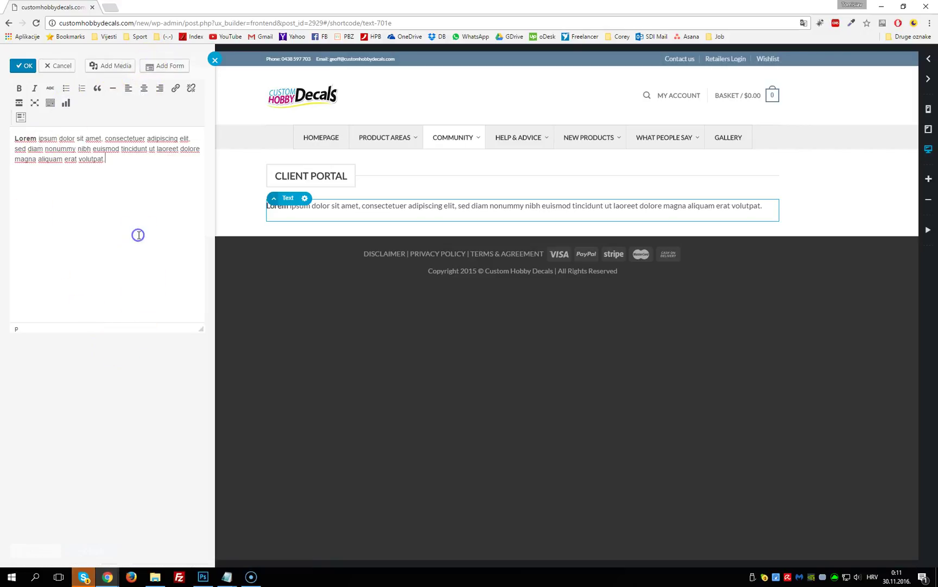
pyautogui.click(26, 68)
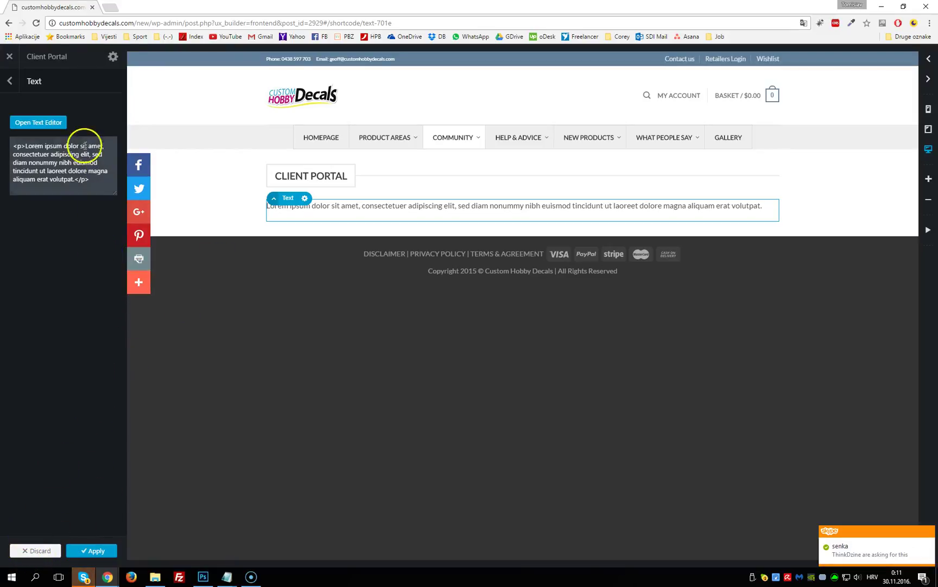
# Return to the element tree and bring up the Add Content library below the text block
pyautogui.click(15, 78)
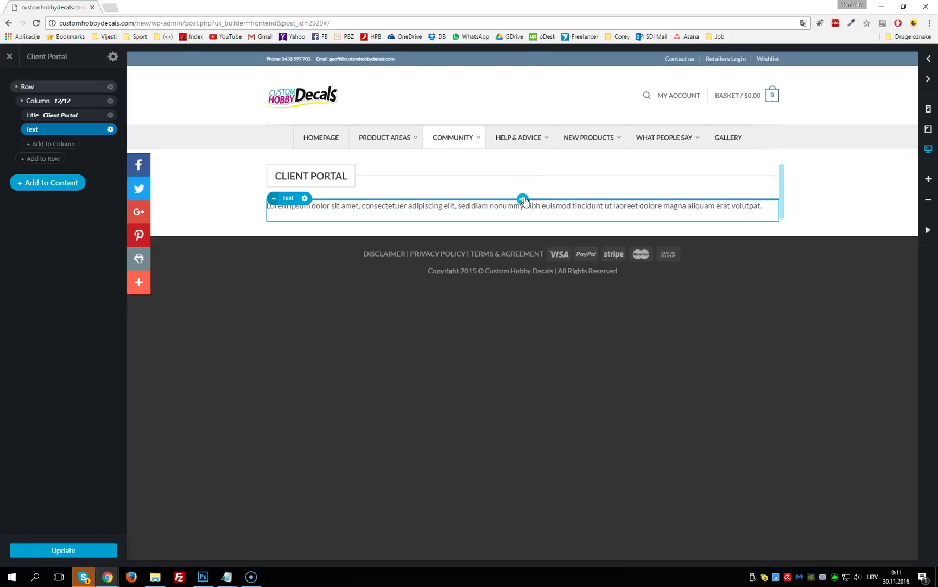
pyautogui.click(523, 199)
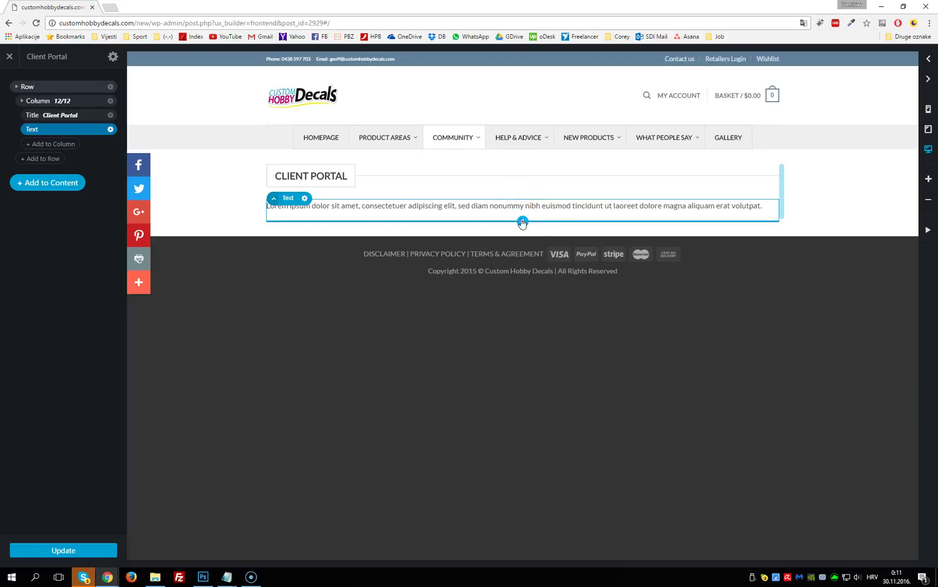
pyautogui.click(522, 221)
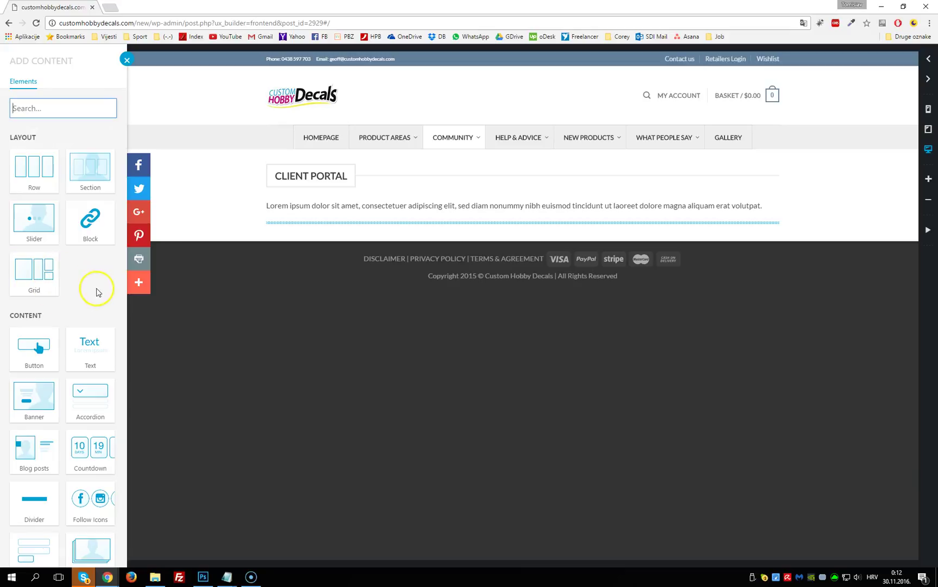
# Add a Text element using the 'Paragraph with Sub Headline' preset
pyautogui.click(93, 354)
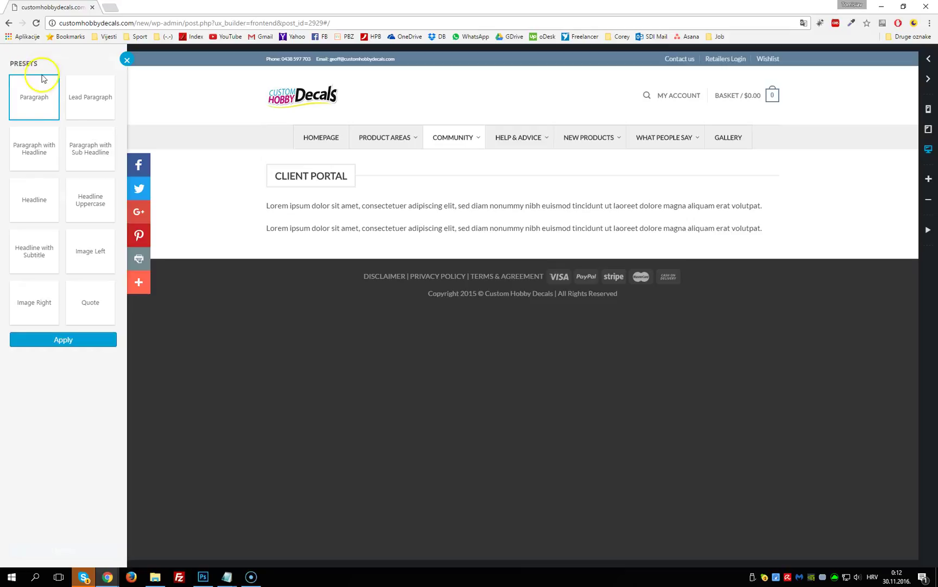
pyautogui.click(93, 151)
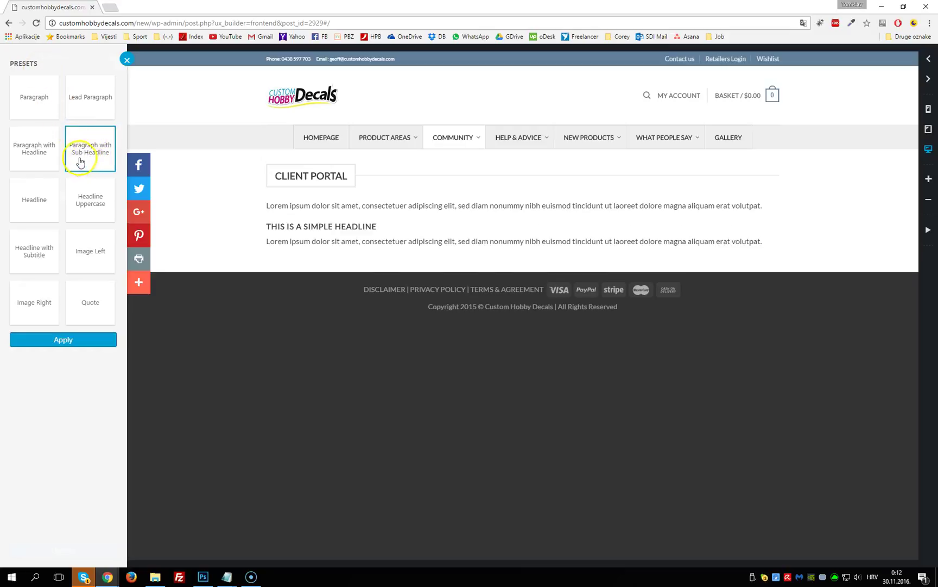
pyautogui.click(68, 340)
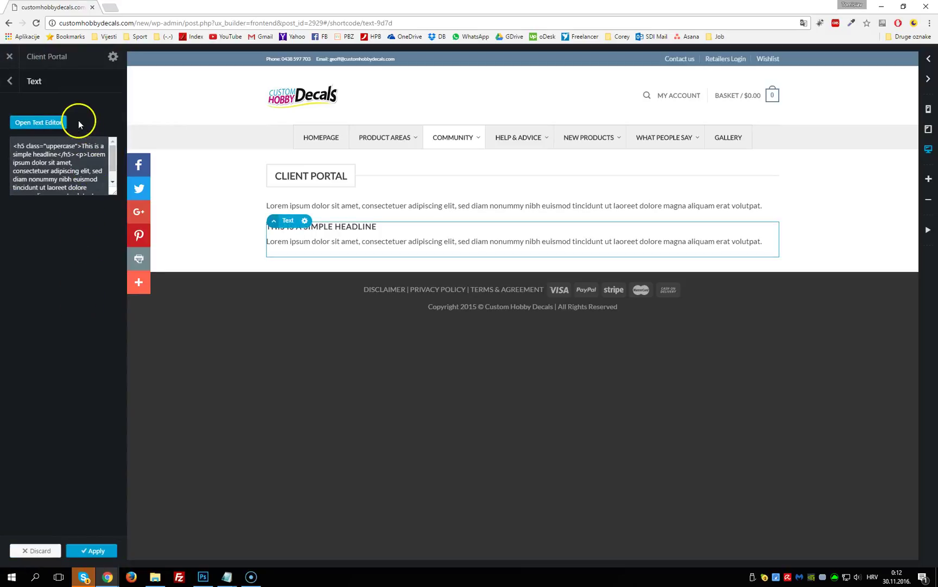
# Review the 'THIS IS A SIMPLE HEADLINE' headline and lorem ipsum paragraph in the text editor, then cancel
pyautogui.click(57, 123)
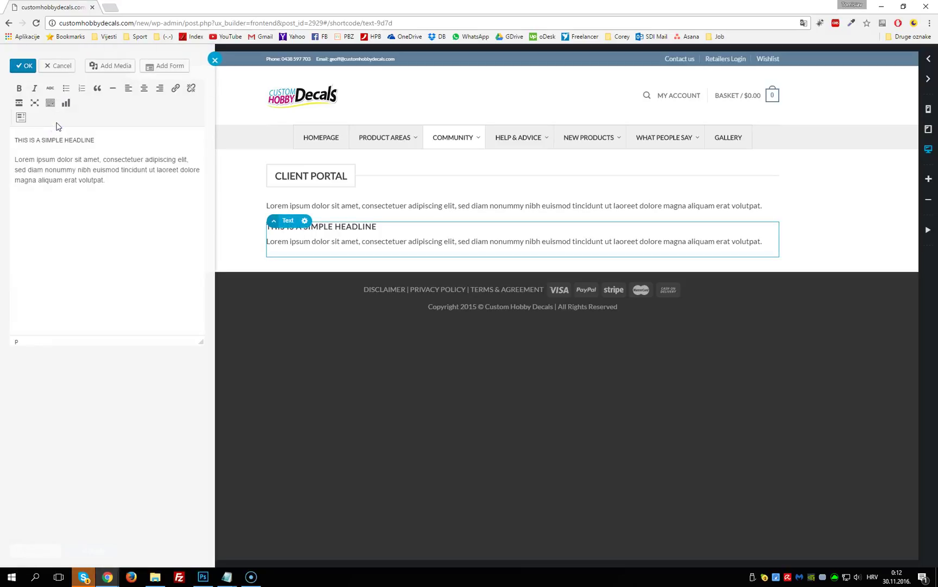
pyautogui.moveTo(91, 140); pyautogui.dragTo(10, 140)
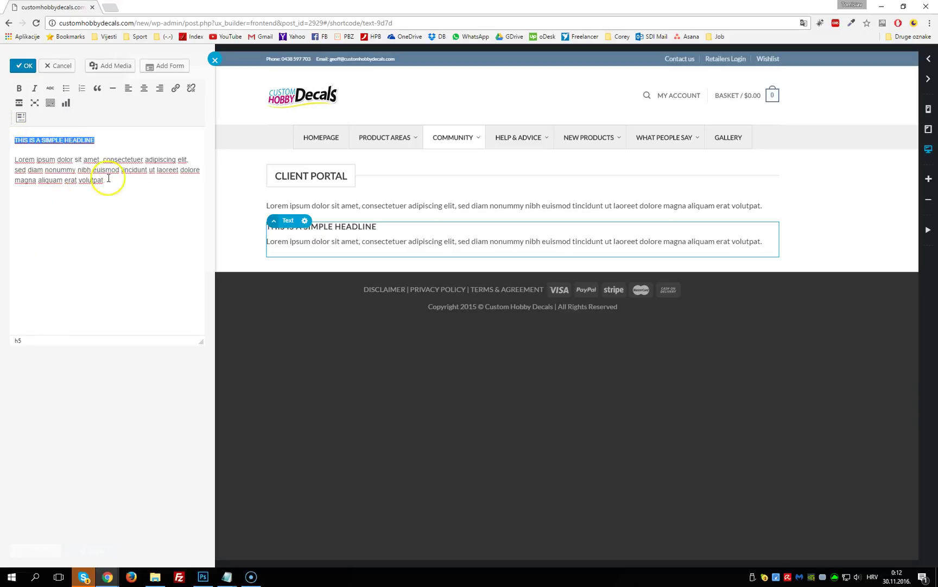
pyautogui.moveTo(105, 180); pyautogui.dragTo(12, 159)
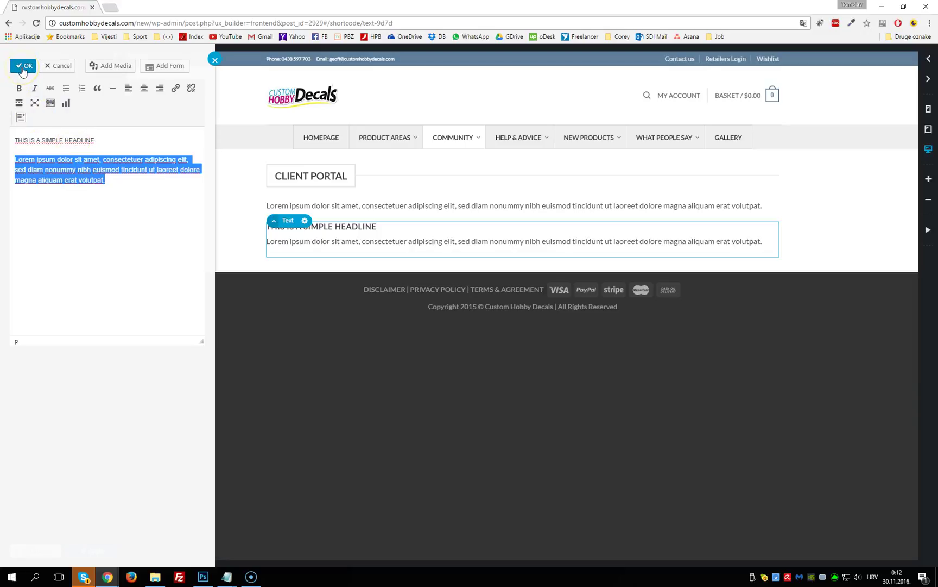
pyautogui.click(62, 66)
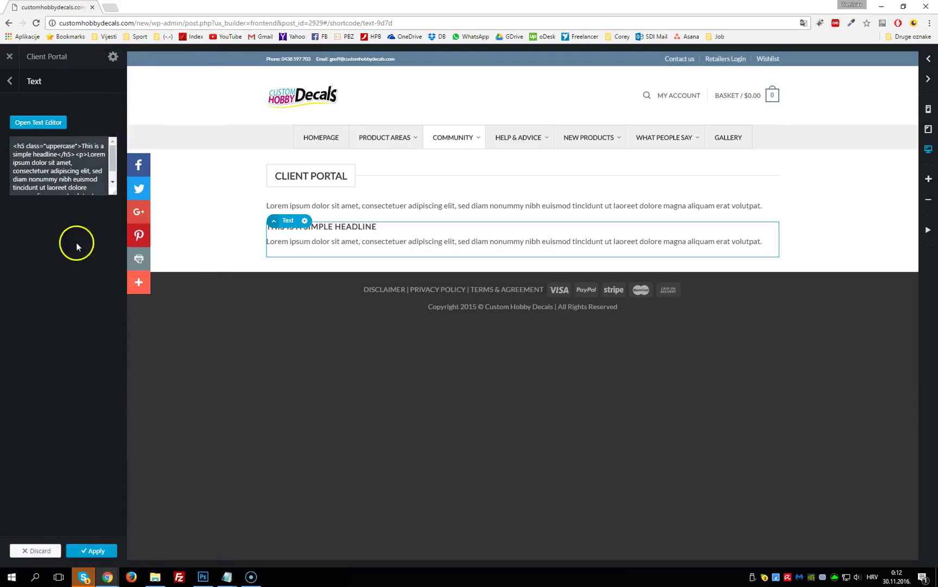
# Close the Text options and add a new empty 4/12 column to the row
pyautogui.click(54, 550)
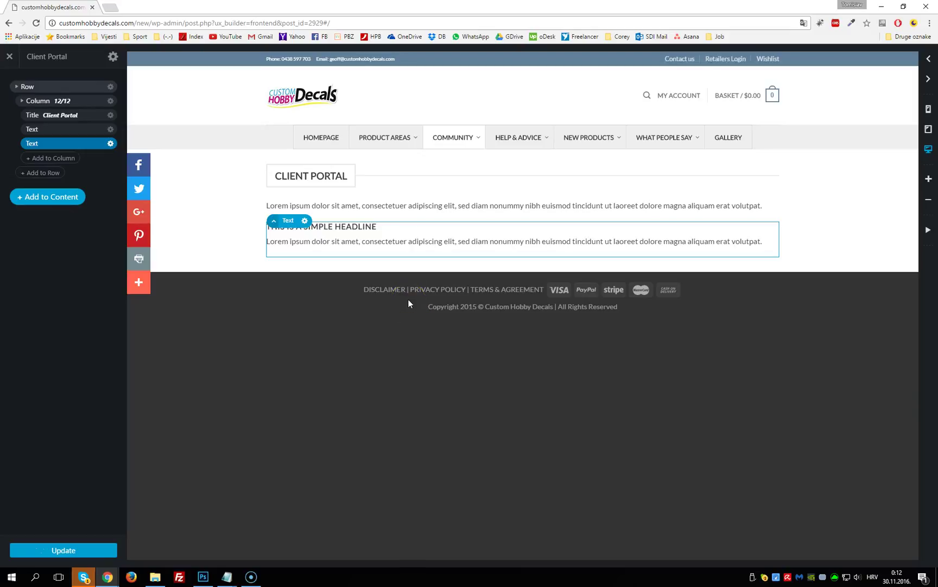
pyautogui.click(54, 174)
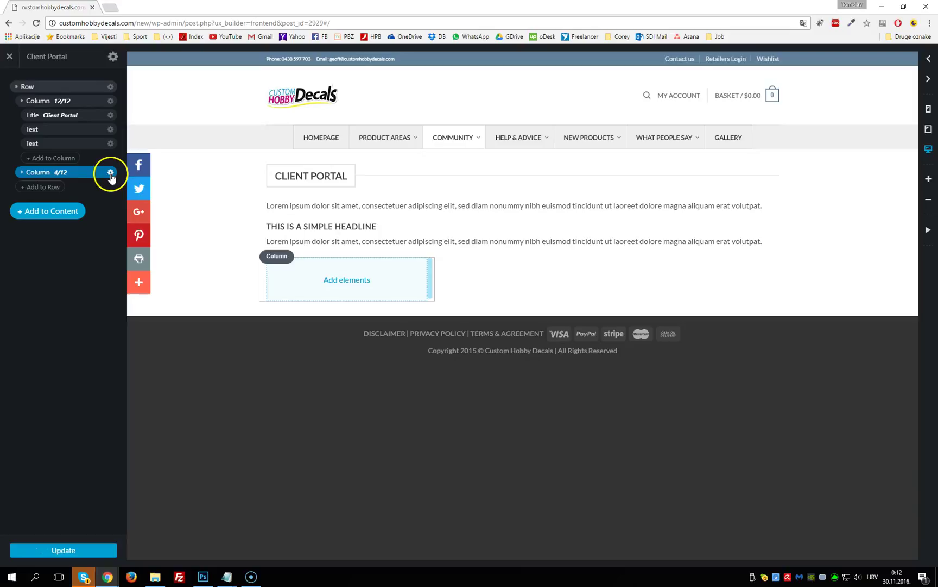
# Set the new column's Width to 6 of 12 in its options
pyautogui.click(111, 175)
pyautogui.click(98, 198)
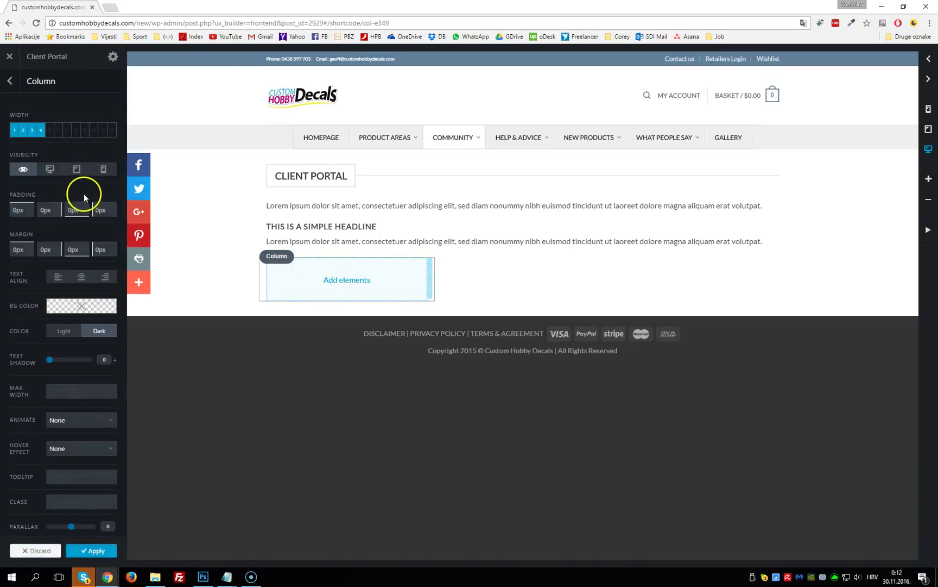
pyautogui.moveTo(52, 139); pyautogui.dragTo(114, 129)
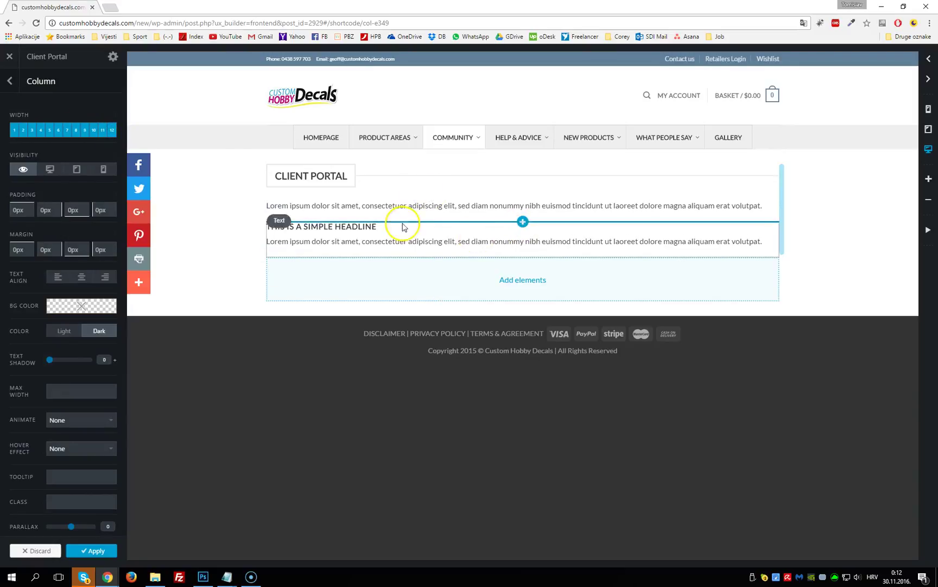
pyautogui.moveTo(71, 145); pyautogui.dragTo(58, 134)
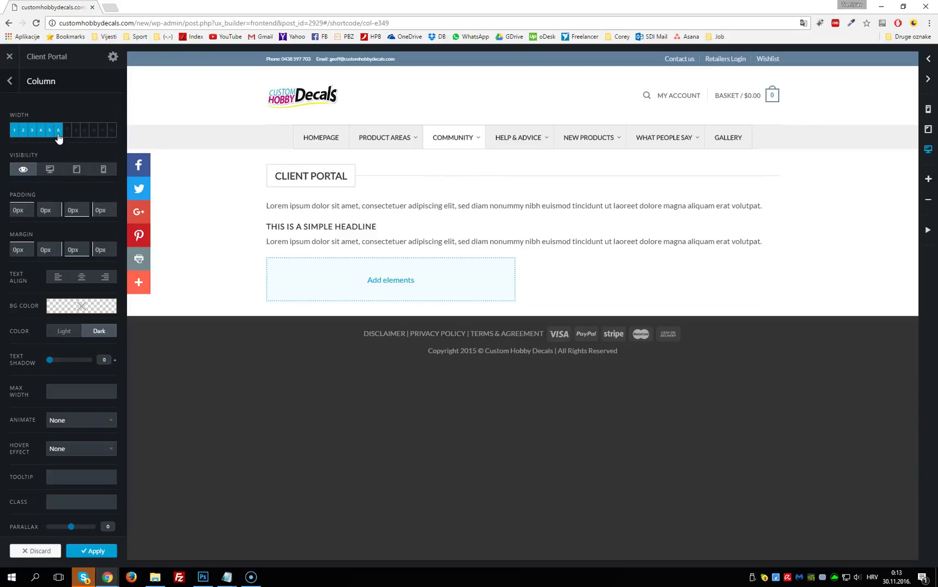
pyautogui.scroll(-2, 86, 478)
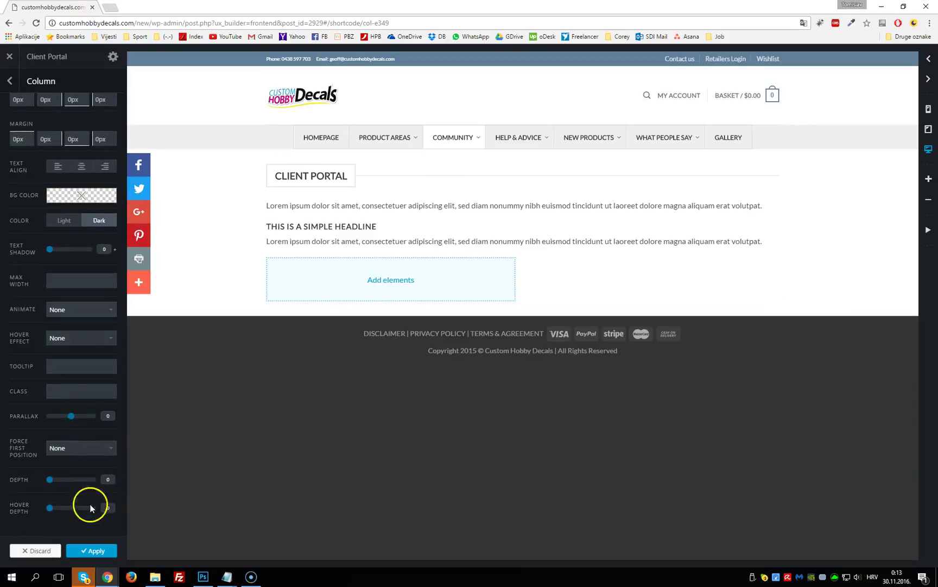
pyautogui.scroll(2, 23, 349)
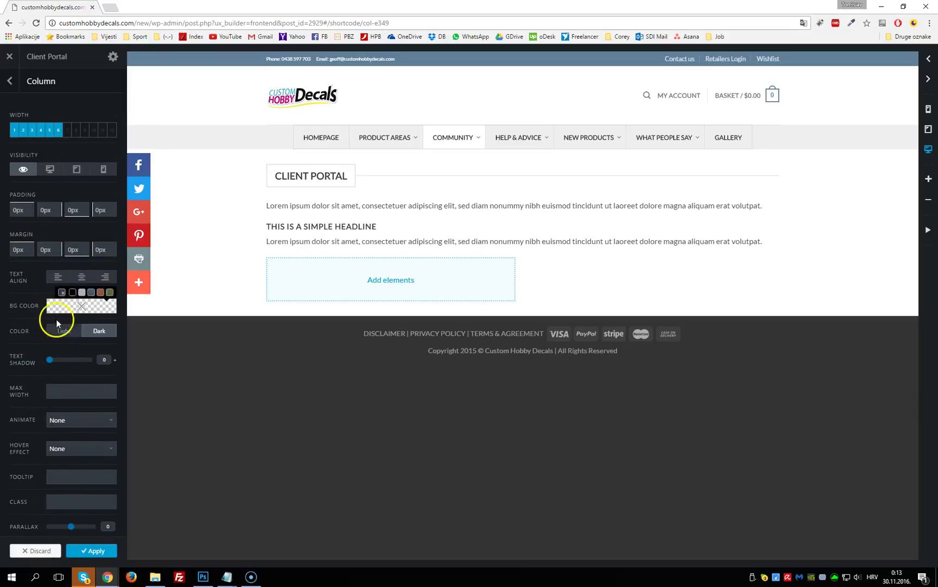
# Apply the first column's width, then add a second column and set it to 6/12
pyautogui.click(95, 551)
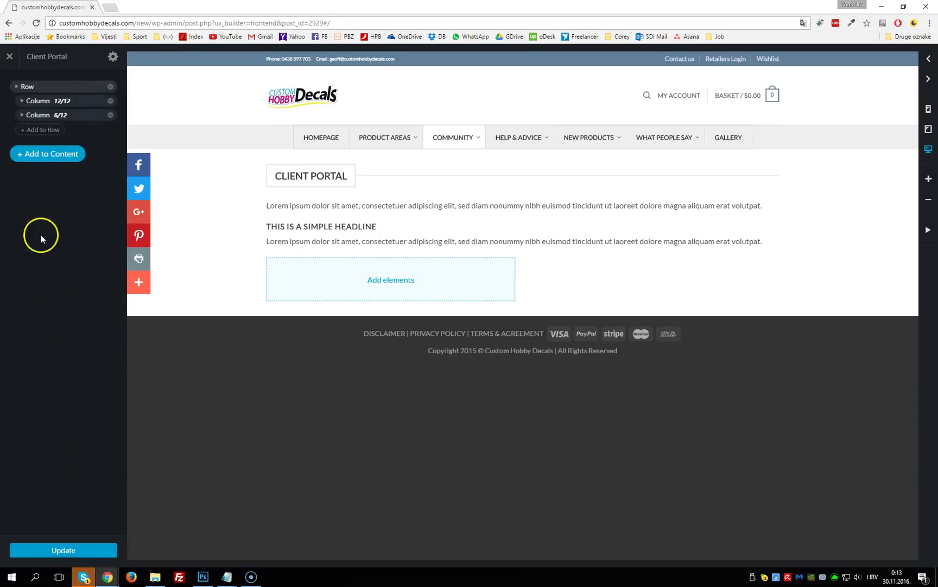
pyautogui.click(57, 132)
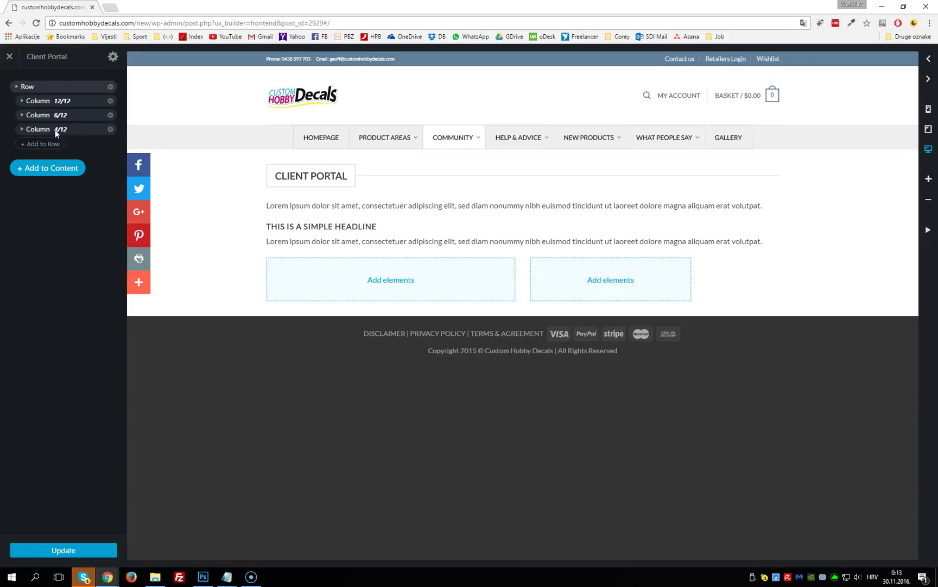
pyautogui.click(110, 129)
pyautogui.click(101, 154)
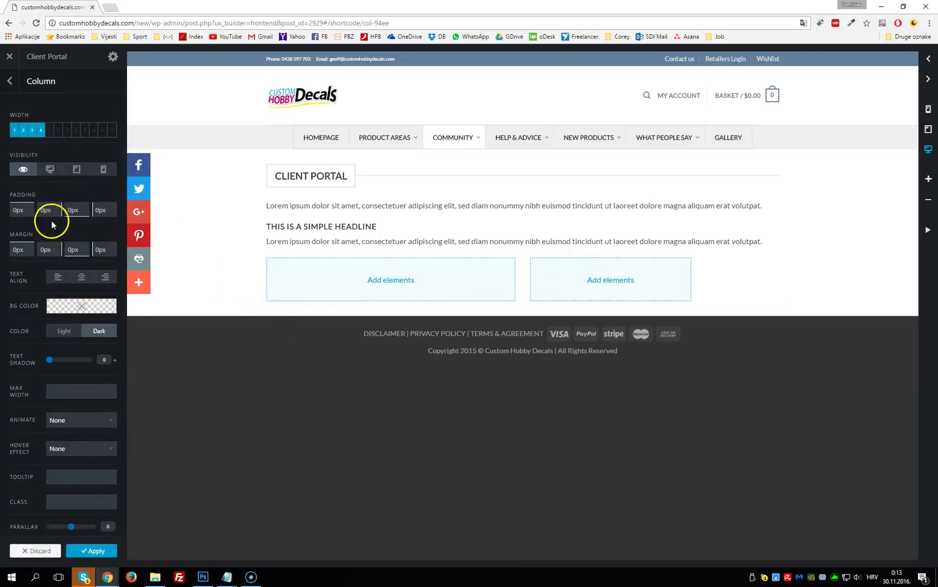
pyautogui.click(58, 131)
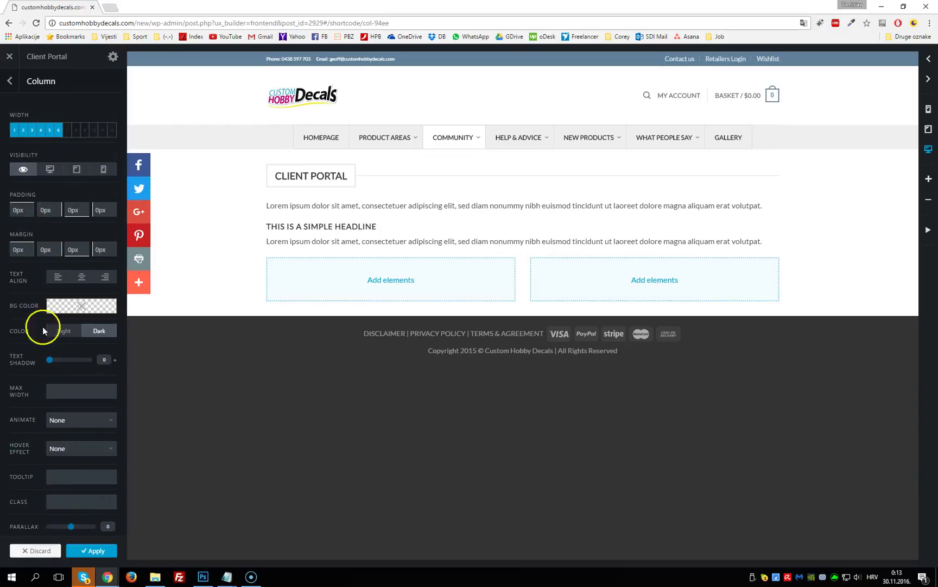
pyautogui.click(97, 550)
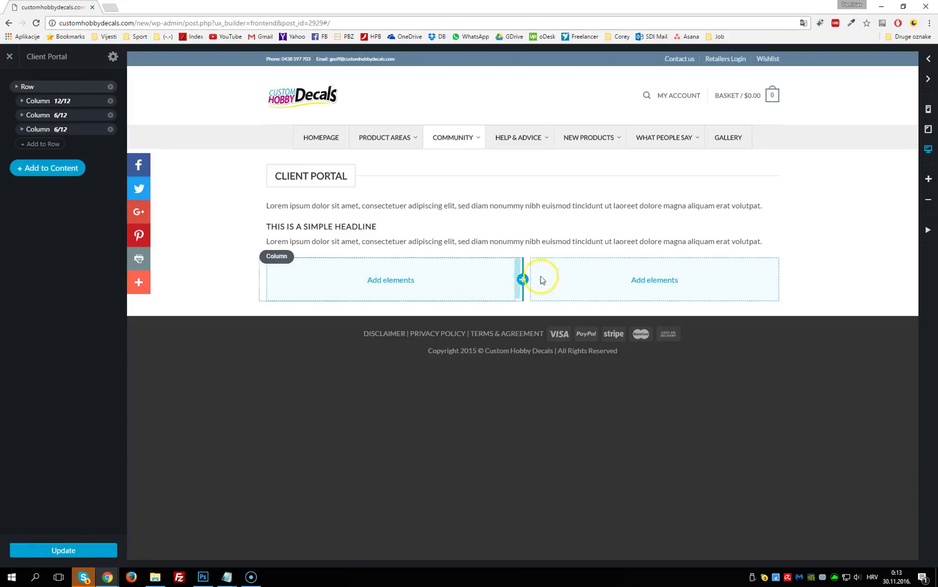
# Insert the green decal sheet image from the media library into the left column
pyautogui.click(391, 280)
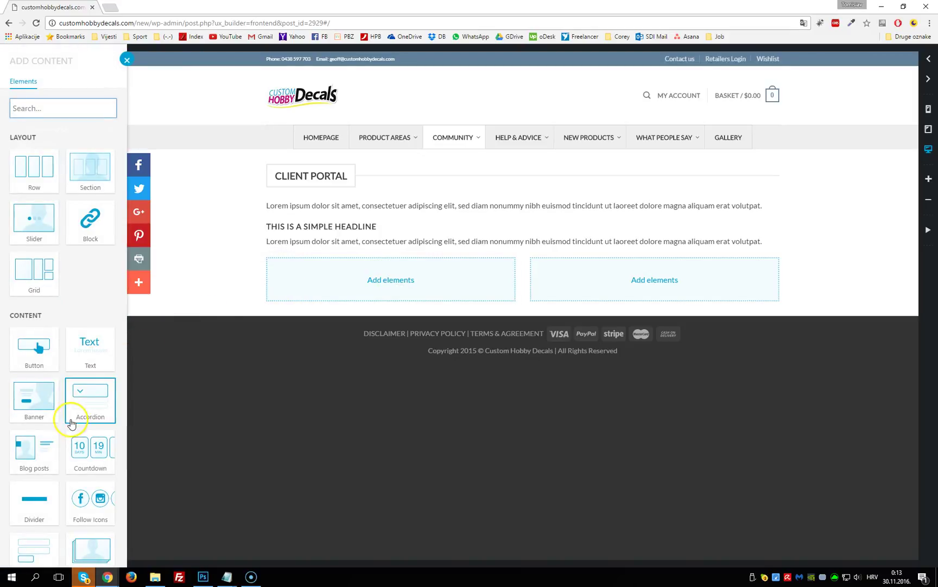
pyautogui.scroll(-3, 69, 415)
pyautogui.scroll(-2, 116, 398)
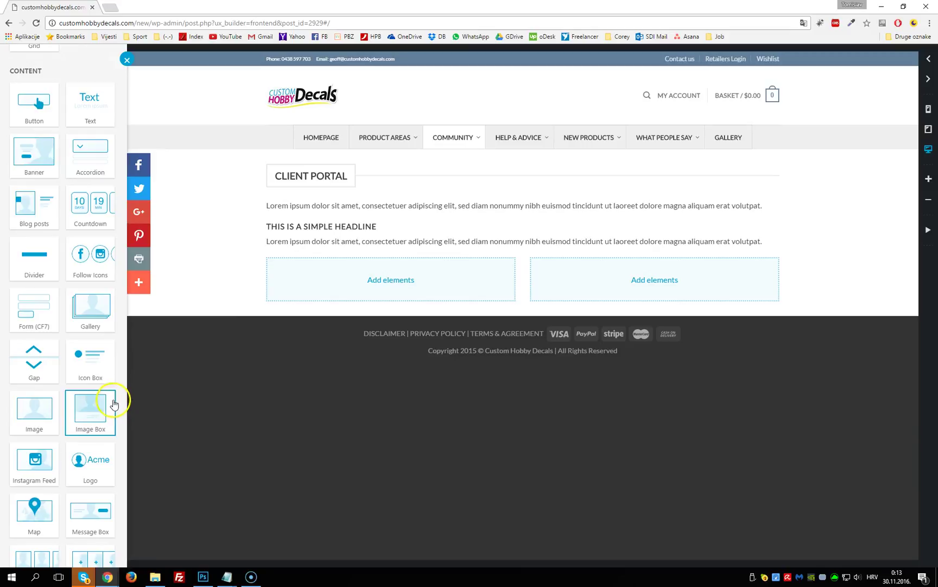
pyautogui.scroll(-1, 93, 380)
pyautogui.click(49, 363)
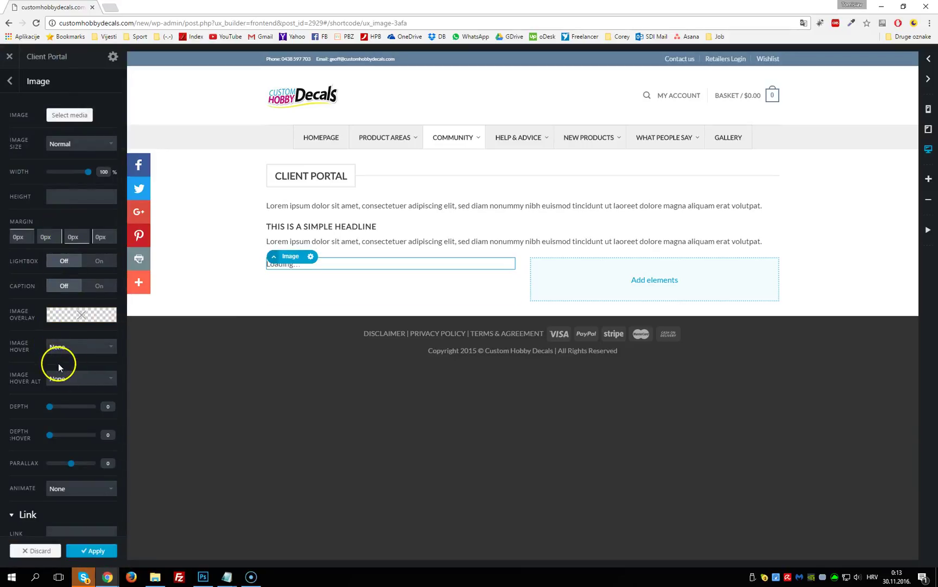
pyautogui.click(77, 114)
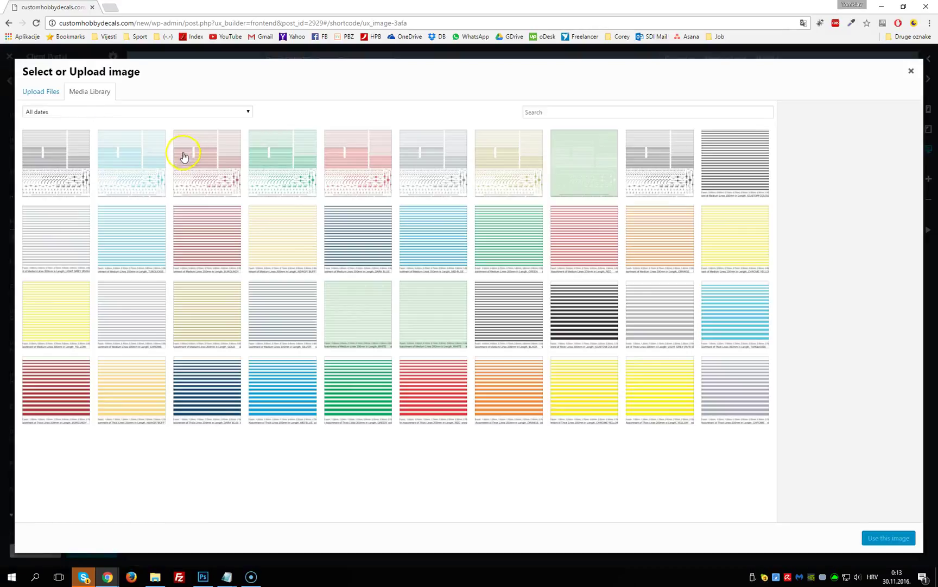
pyautogui.click(251, 156)
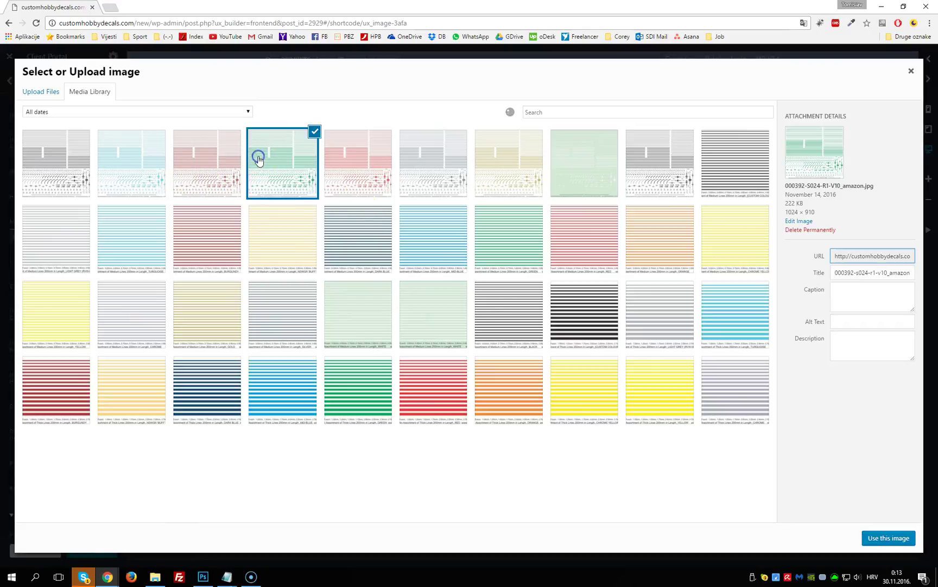
pyautogui.click(886, 533)
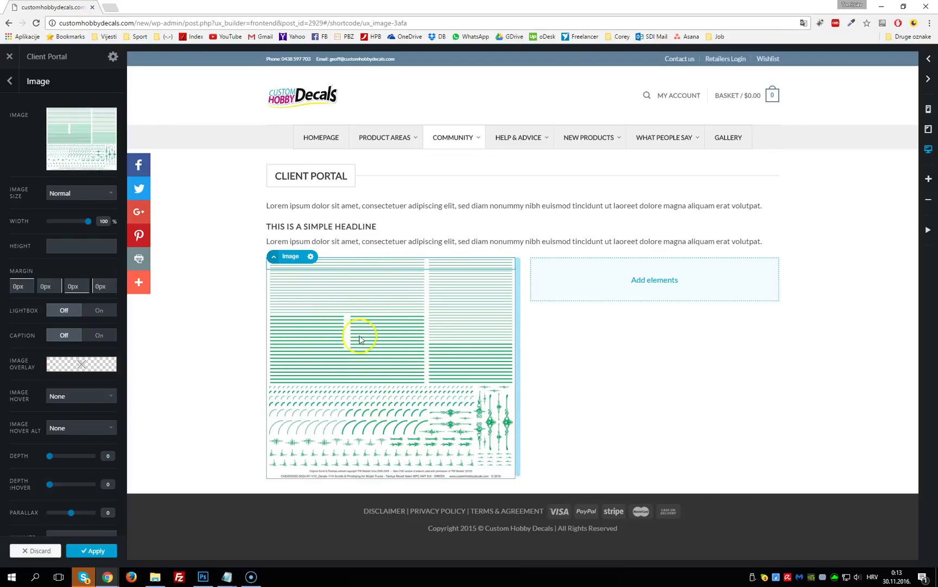
pyautogui.moveTo(88, 221)
pyautogui.mouseDown()
pyautogui.moveTo(61, 222)
pyautogui.moveTo(88, 221)
pyautogui.mouseUp()
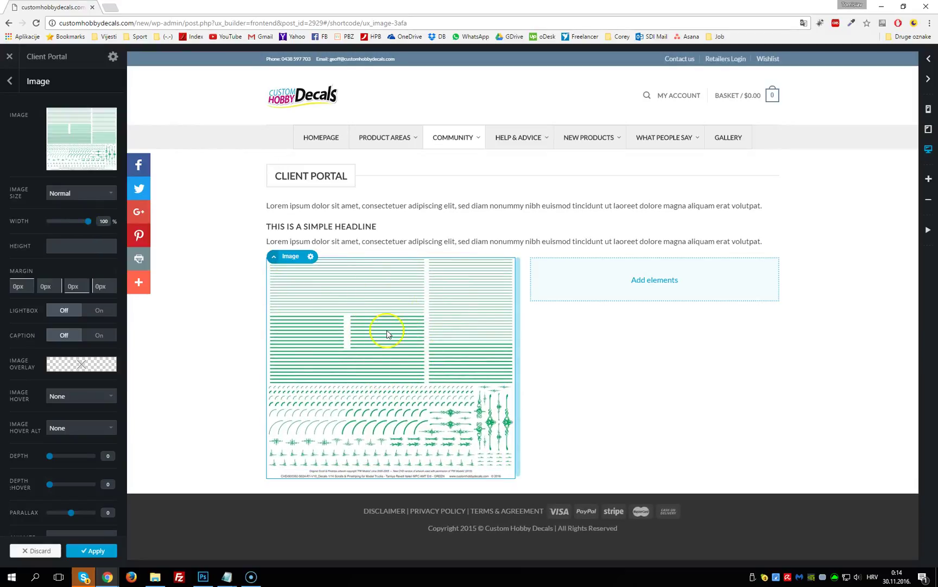
# Add a Paragraph with Sub Headline text block ('This is a simple headline') to the right column
pyautogui.click(653, 283)
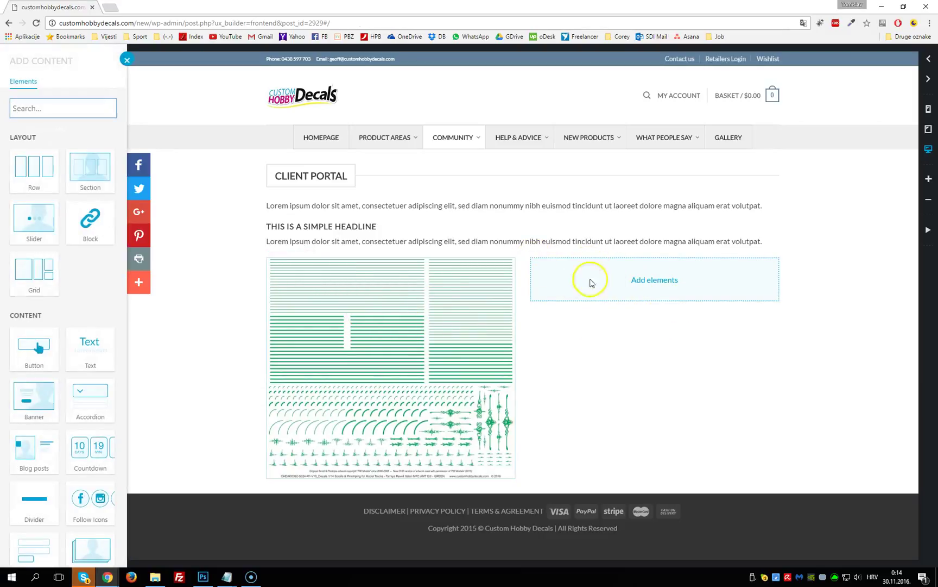
pyautogui.click(91, 349)
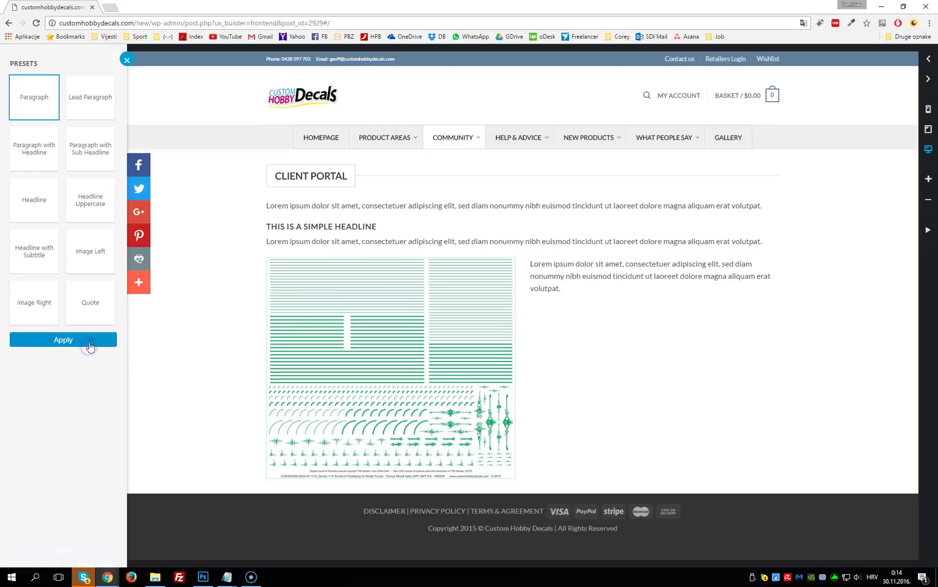
pyautogui.click(89, 152)
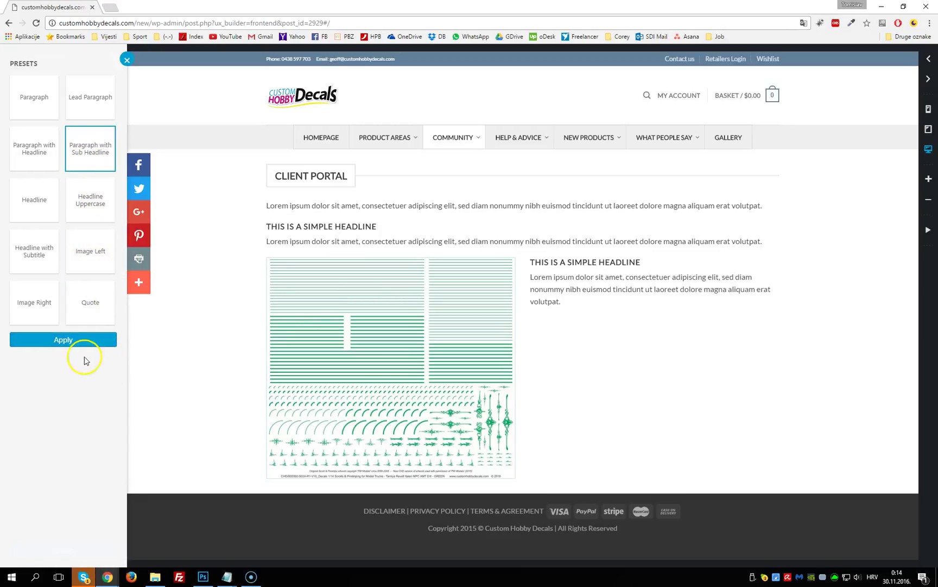
pyautogui.click(68, 342)
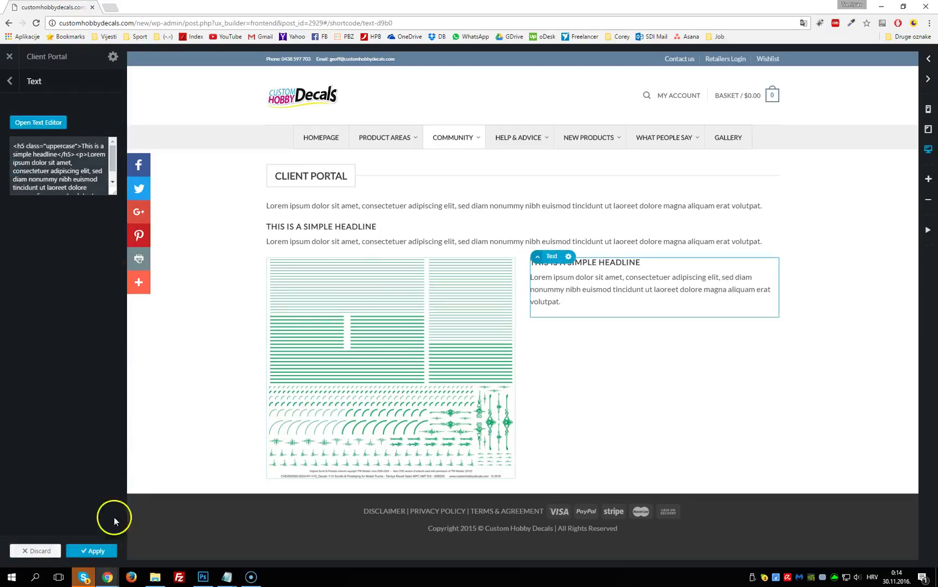
pyautogui.click(103, 550)
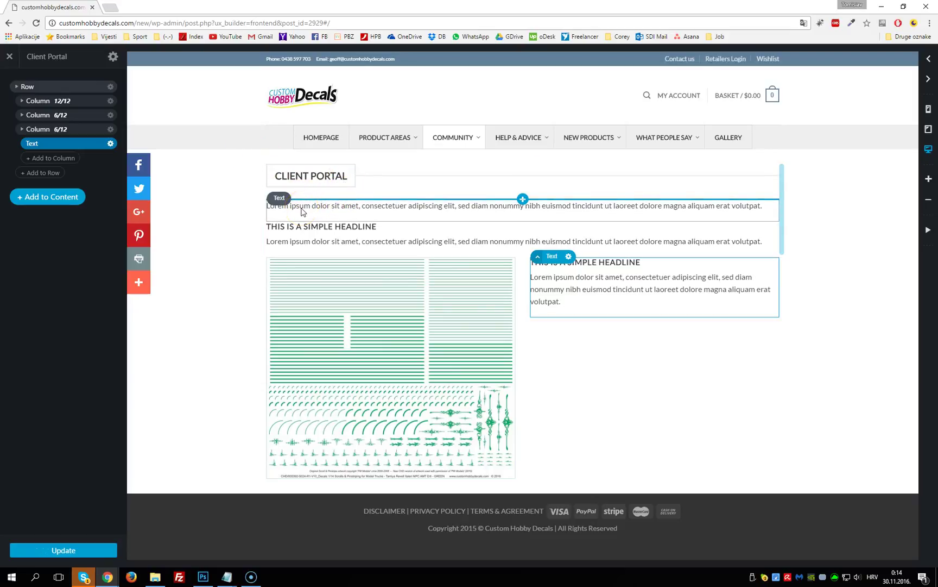
# Delete the decal image from the left column
pyautogui.click(437, 305)
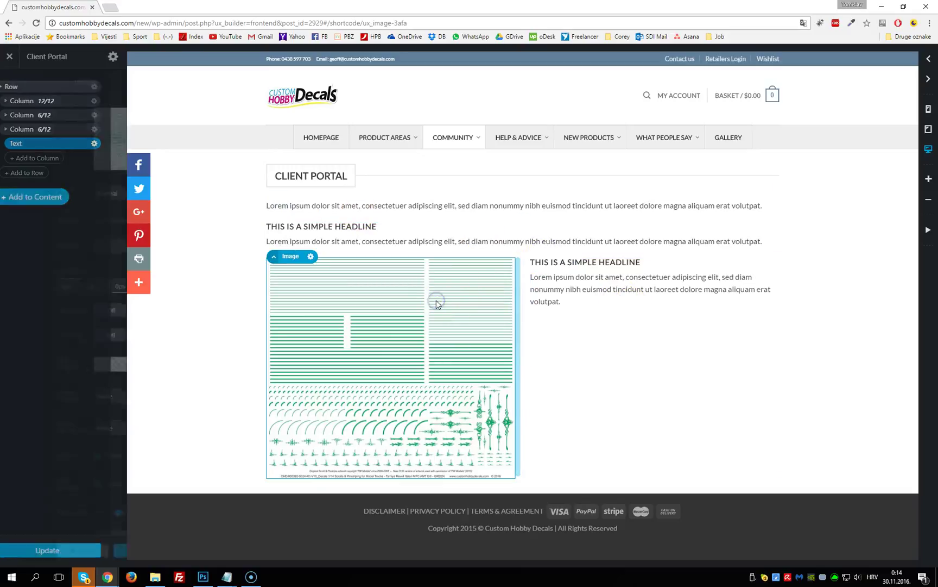
pyautogui.click(312, 258)
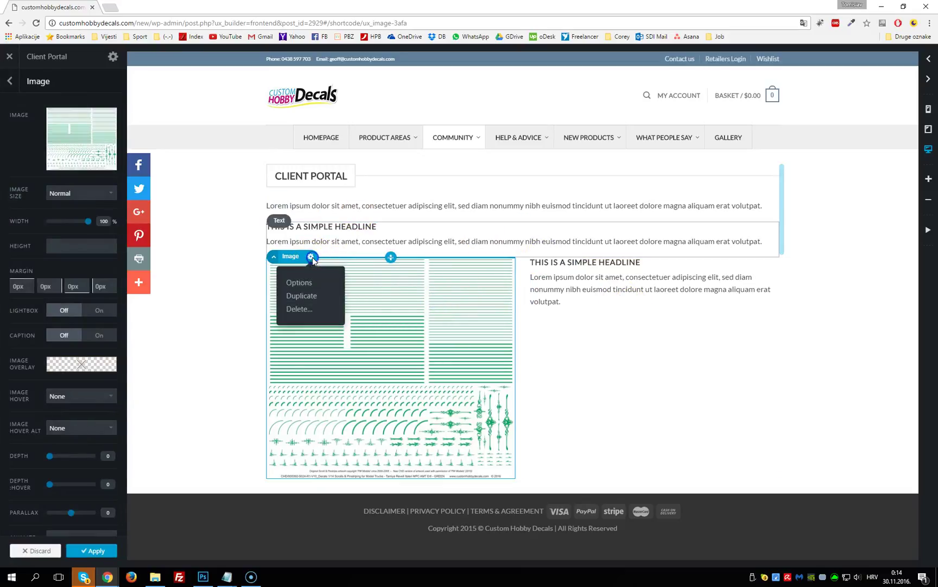
pyautogui.click(300, 310)
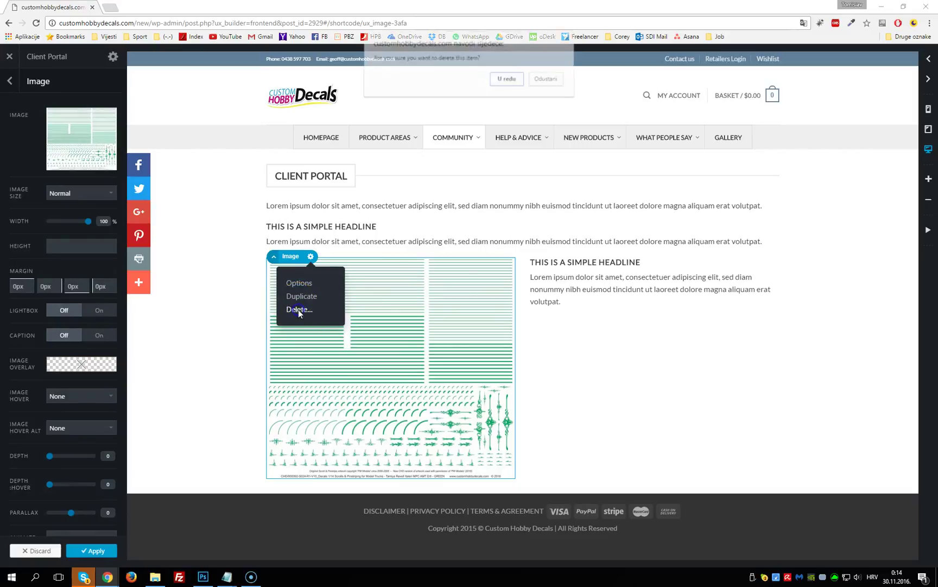
pyautogui.click(521, 81)
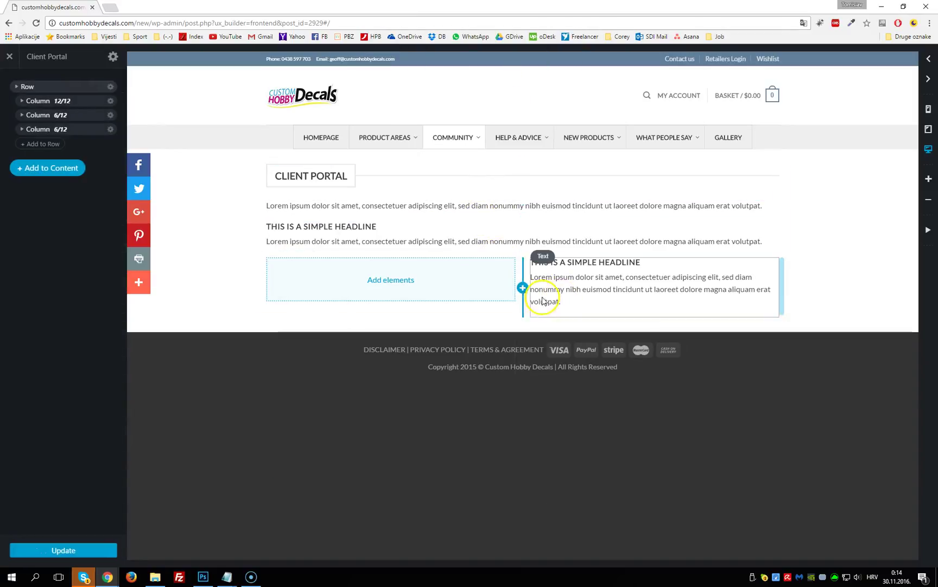
# Delete the headline text block from the right column
pyautogui.click(631, 276)
pyautogui.click(567, 258)
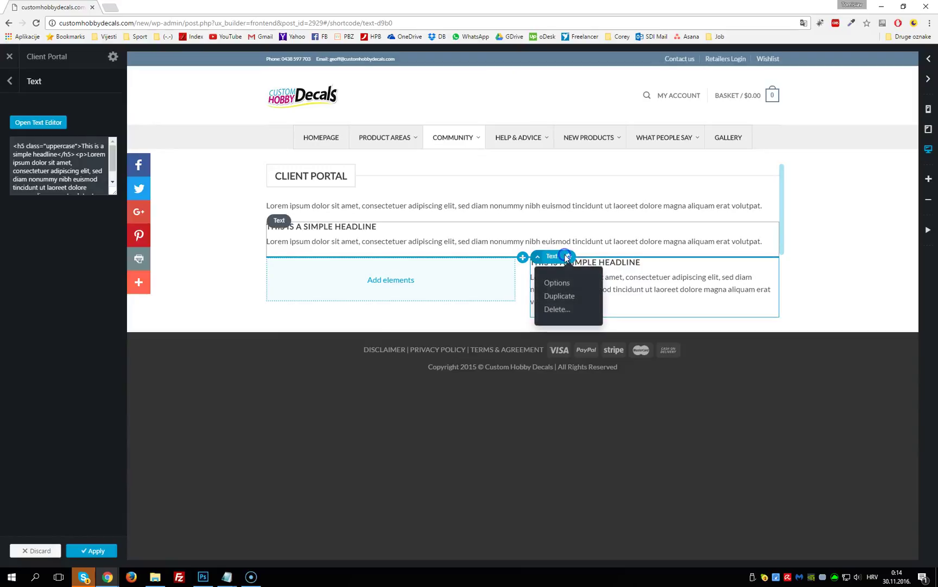
pyautogui.click(556, 309)
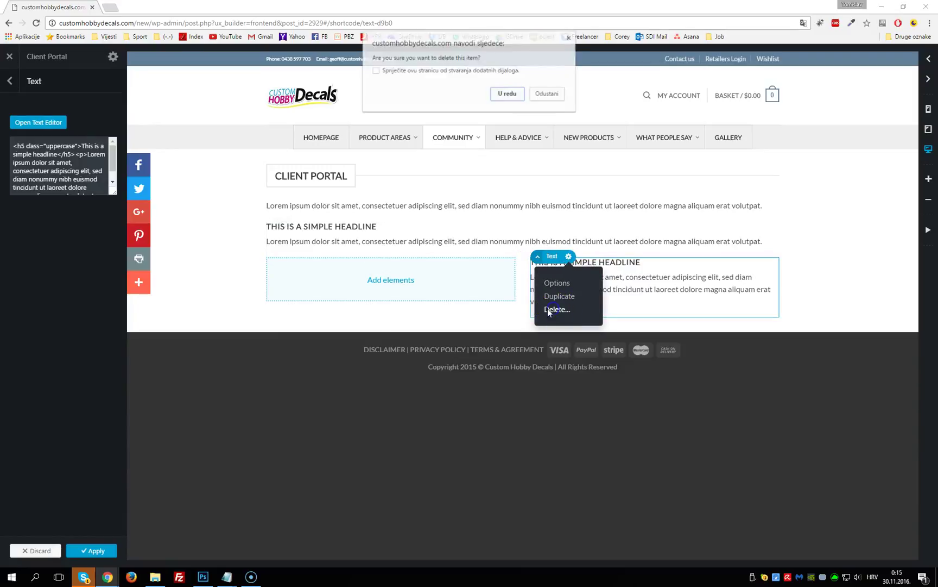
pyautogui.click(506, 93)
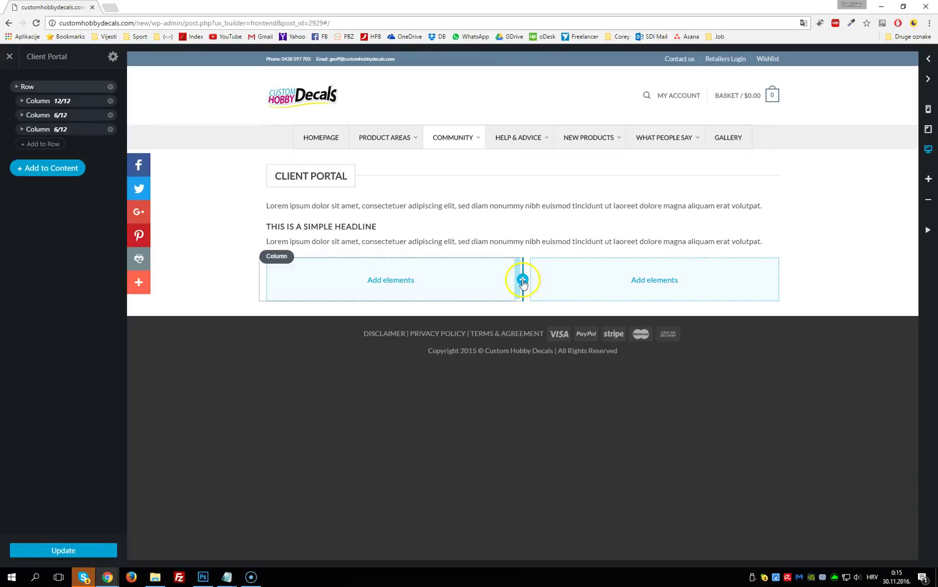
# Delete the right Column 6/12 from the row
pyautogui.moveTo(522, 281); pyautogui.dragTo(326, 256)
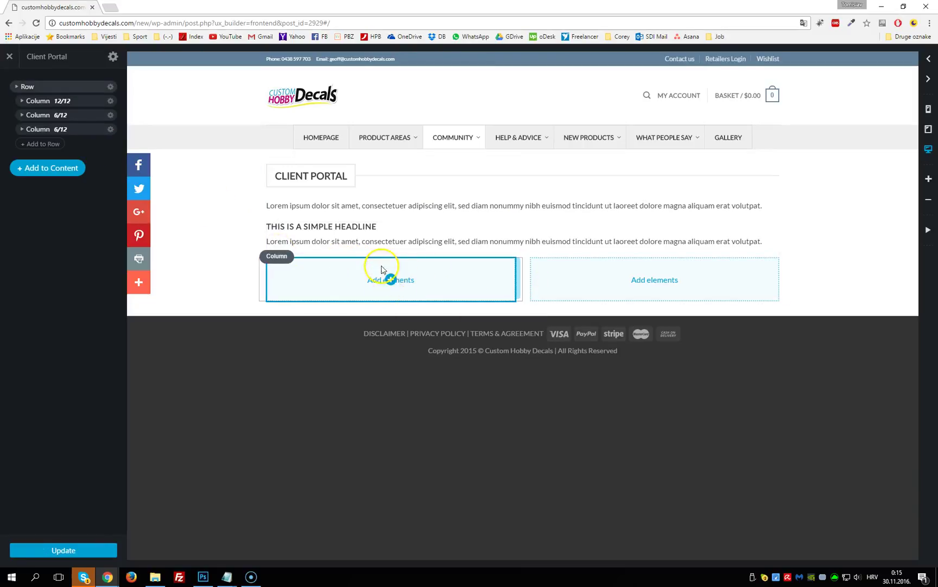
pyautogui.click(111, 130)
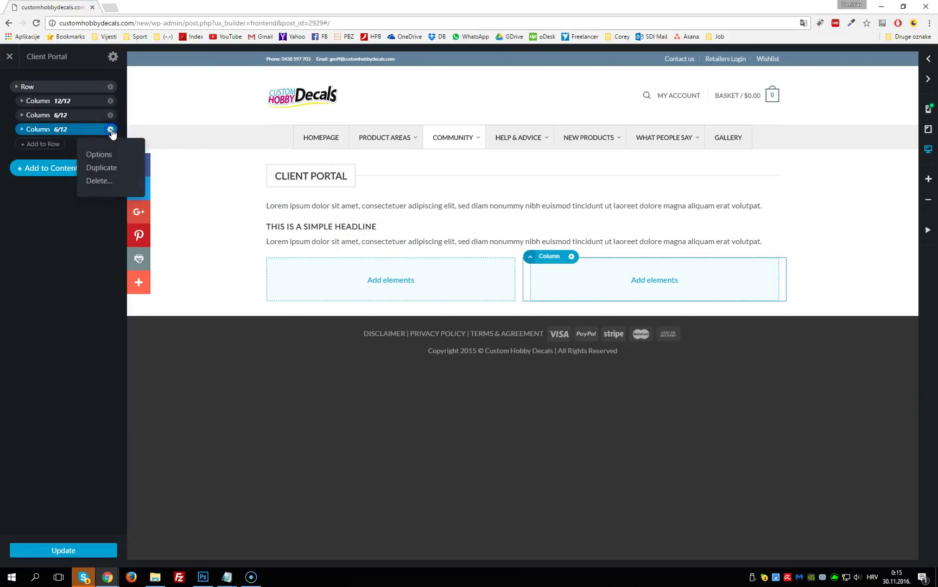
pyautogui.click(99, 180)
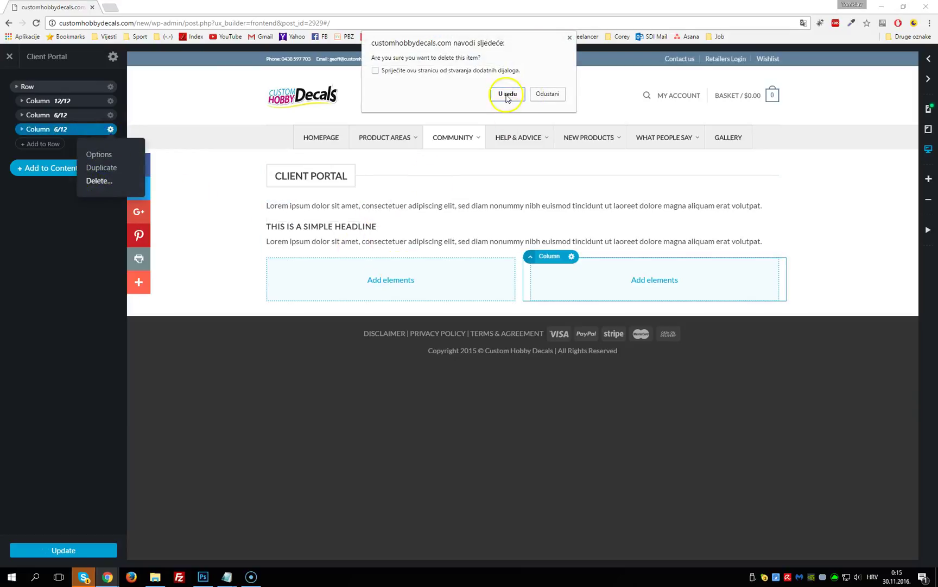
pyautogui.click(507, 95)
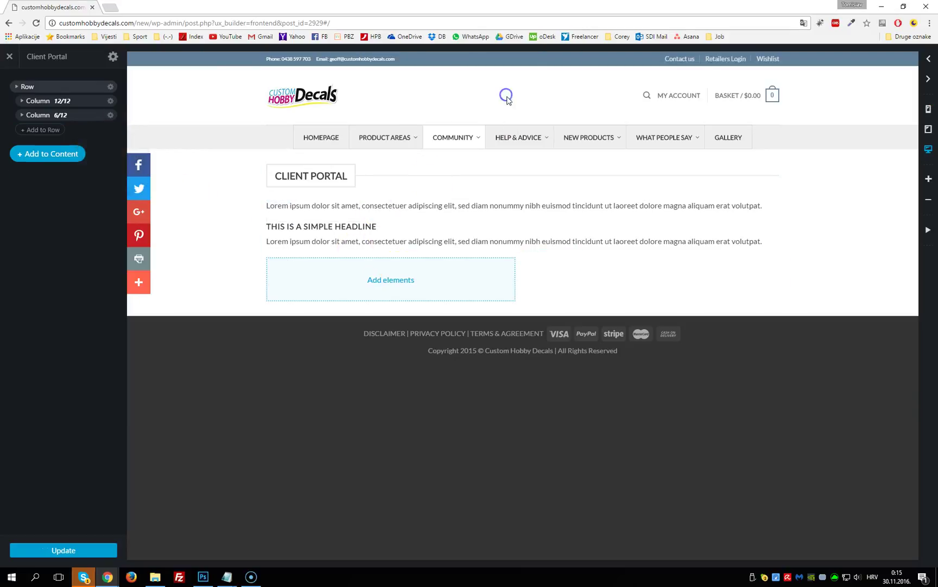
# Set the remaining column's width to 12/12, apply it and update the page
pyautogui.click(111, 116)
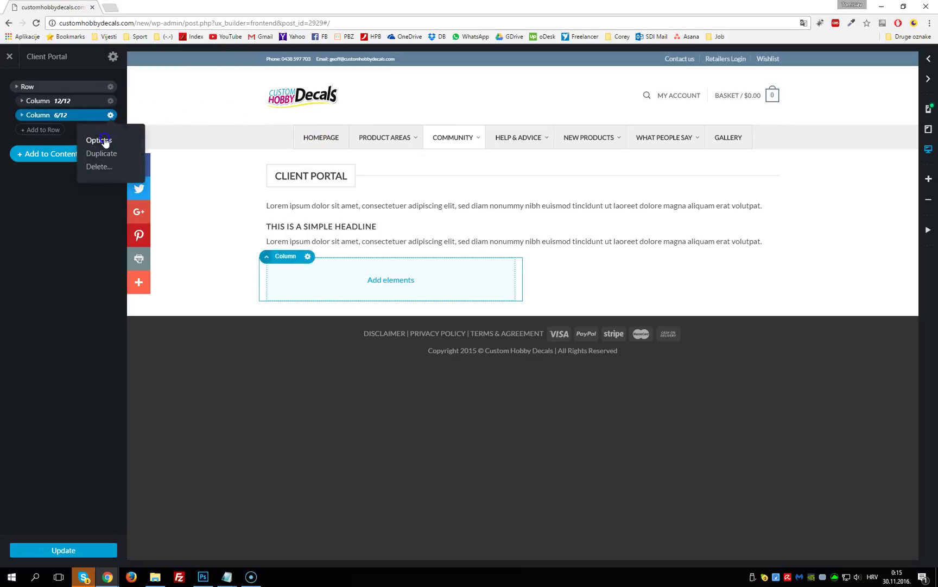
pyautogui.click(101, 141)
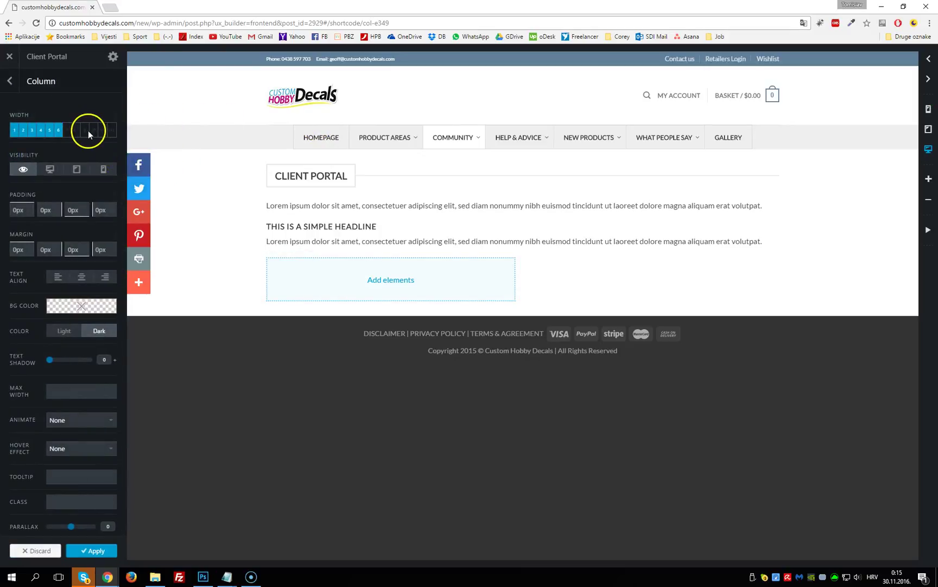
pyautogui.click(73, 131)
pyautogui.click(96, 132)
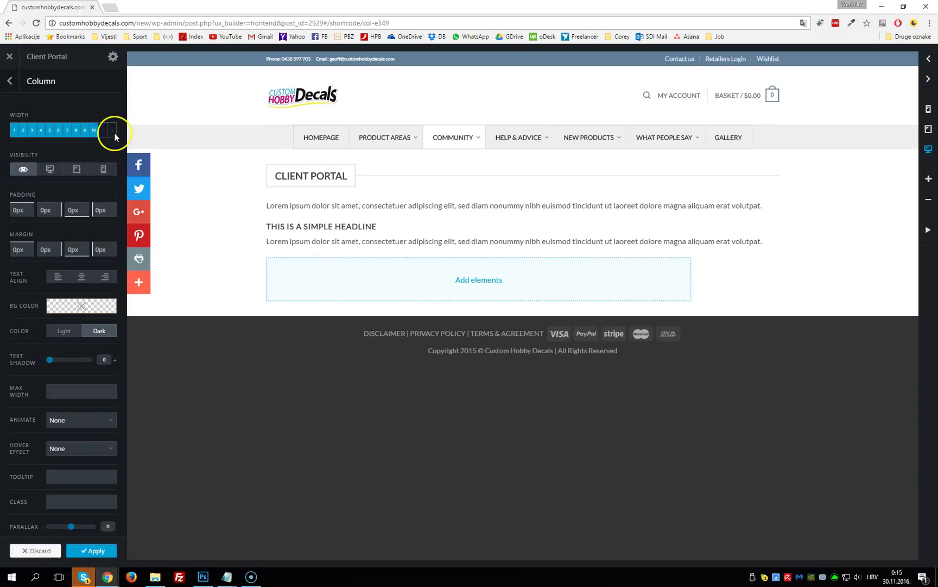
pyautogui.click(112, 130)
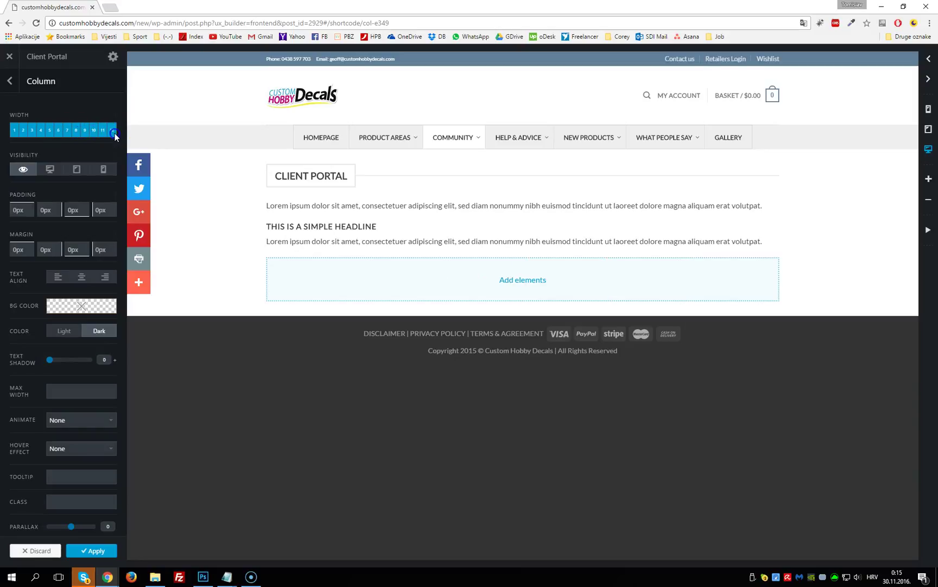
pyautogui.click(92, 552)
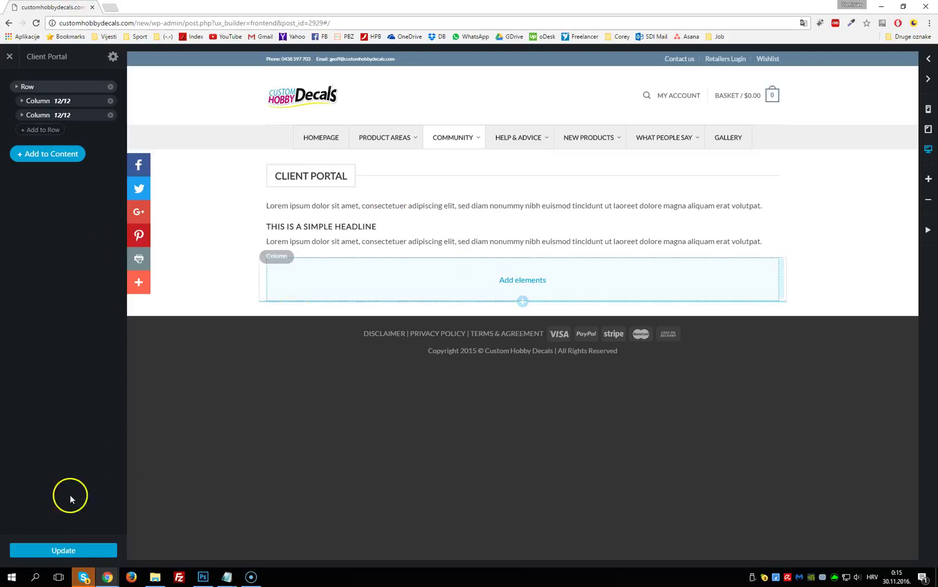
pyautogui.click(15, 552)
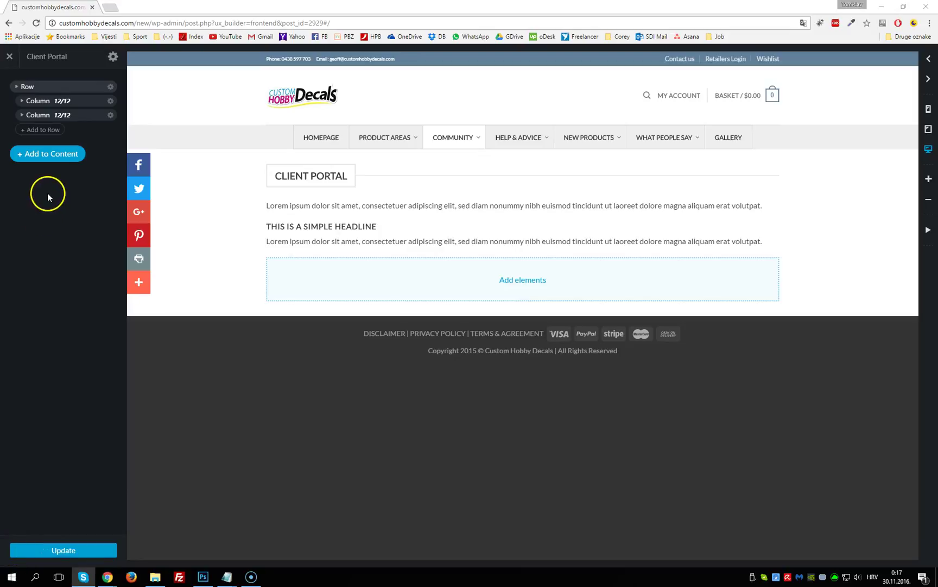
# Strip the wp-admin path from the address to load the Custom Hobby Decals homepage
pyautogui.click(114, 57)
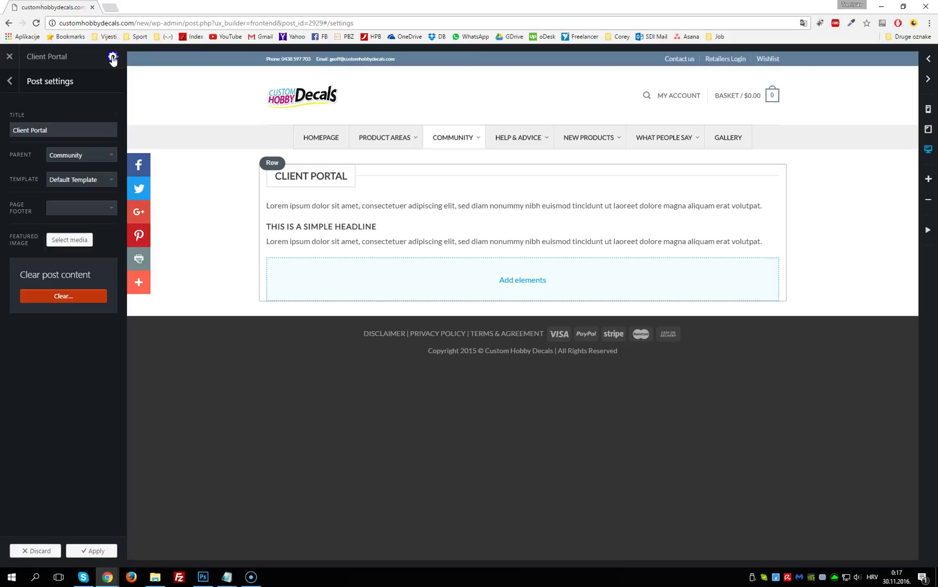
pyautogui.click(10, 58)
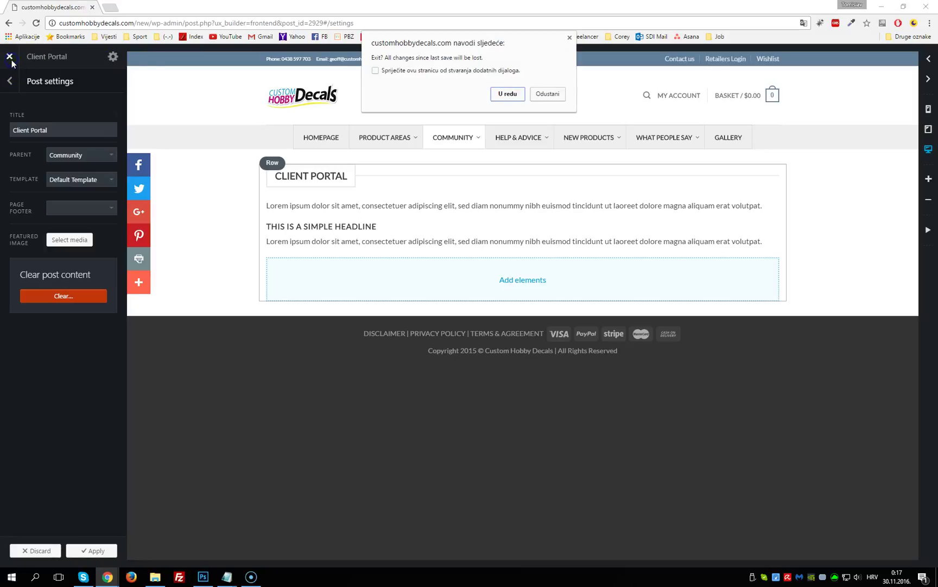
pyautogui.click(546, 95)
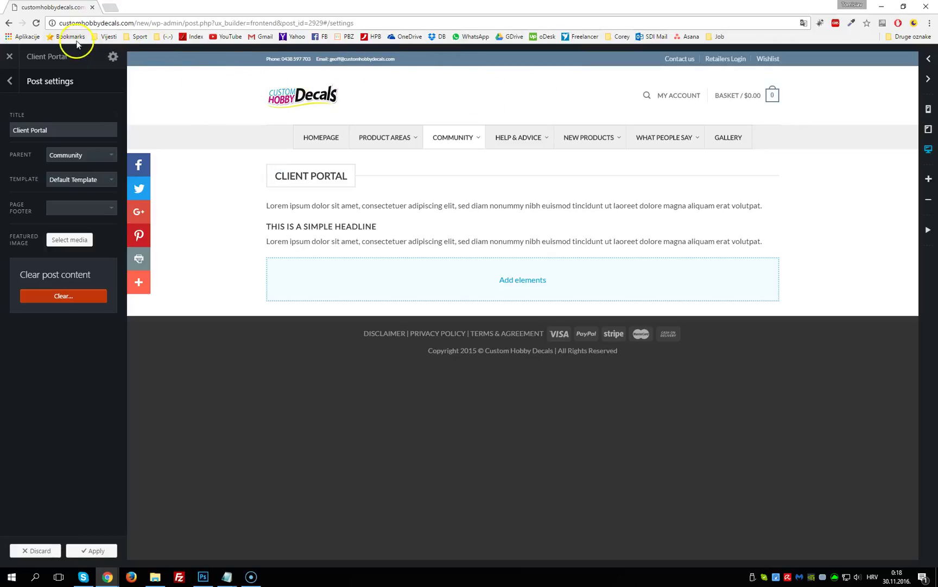
pyautogui.click(132, 22)
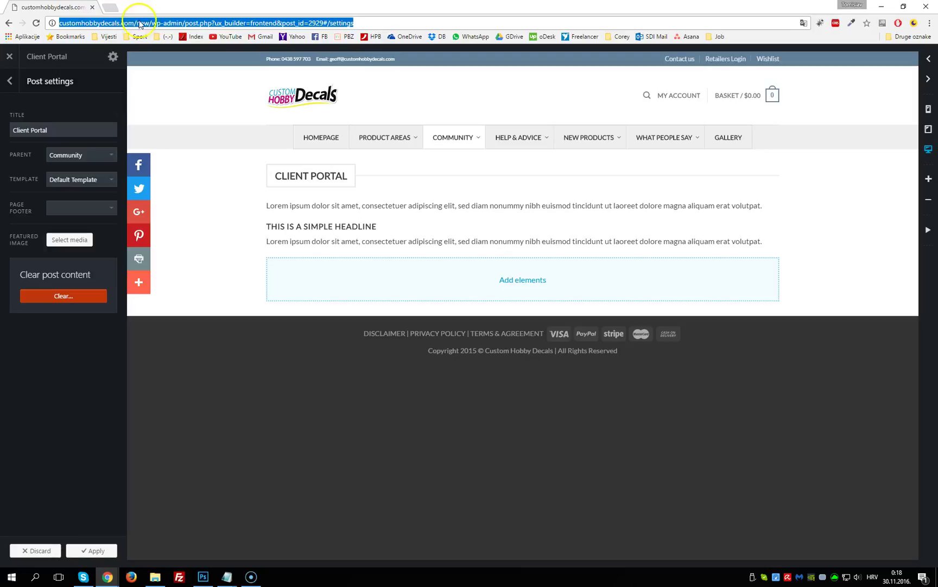
pyautogui.click(147, 23)
pyautogui.moveTo(150, 23); pyautogui.dragTo(446, 6)
pyautogui.press('BackSpace')
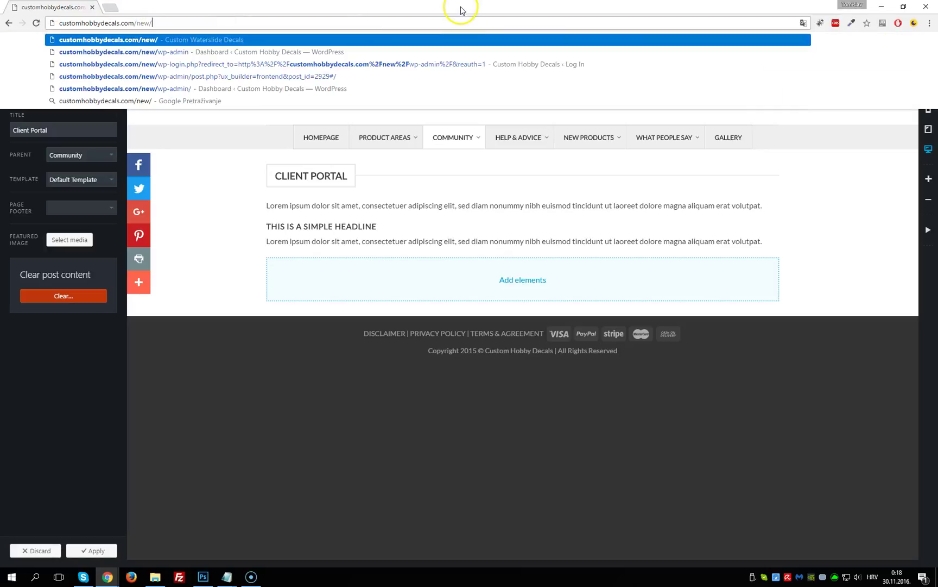
pyautogui.press('Return')
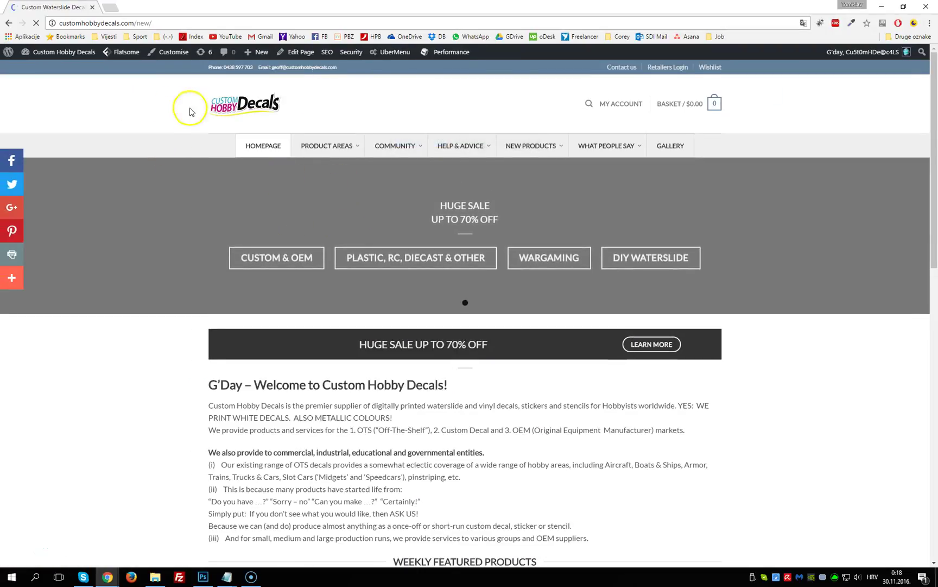
# Start a new page from the admin bar's New menu
pyautogui.moveTo(264, 51)
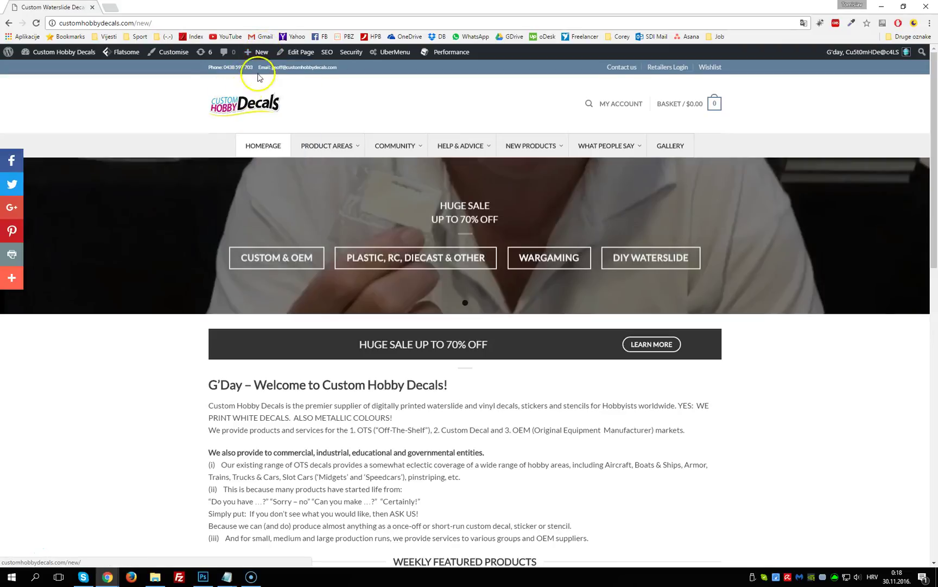
pyautogui.click(229, 92)
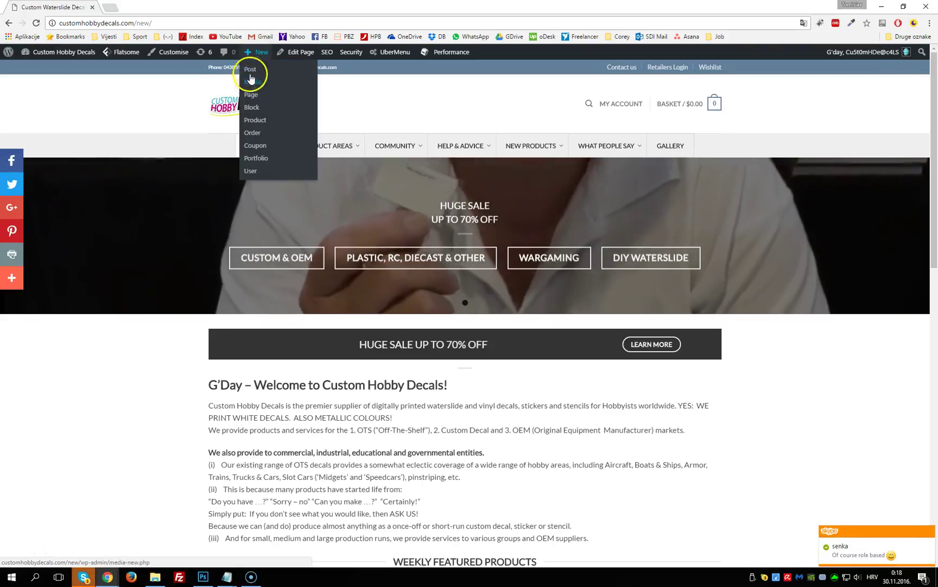
pyautogui.click(298, 100)
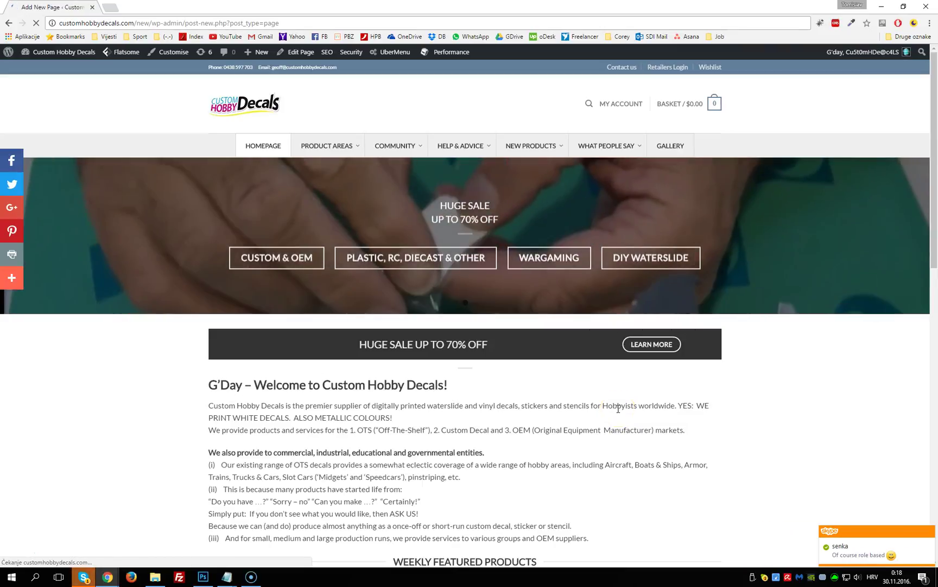
# Title the new page 'Some Title here' and let it auto-save as a draft
pyautogui.click(611, 409)
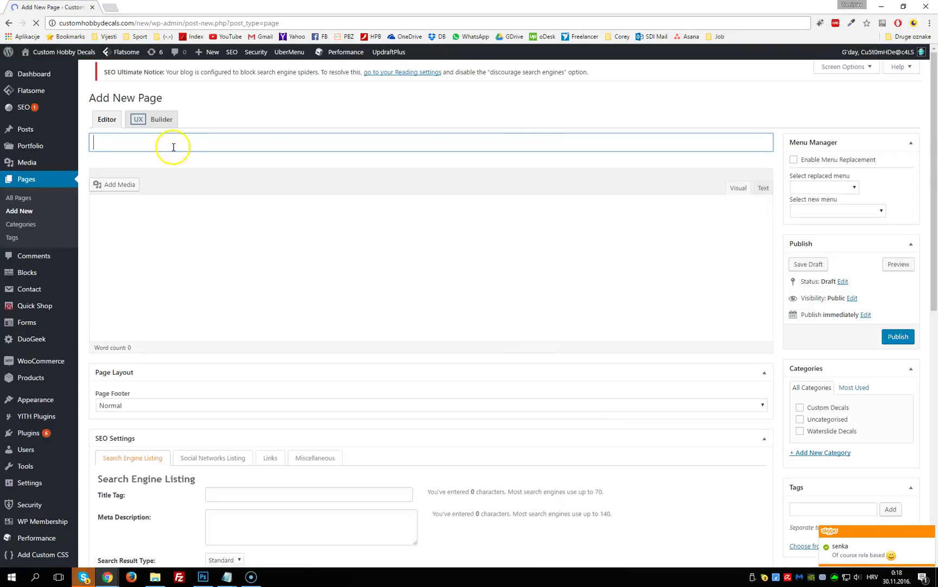
pyautogui.click(172, 146)
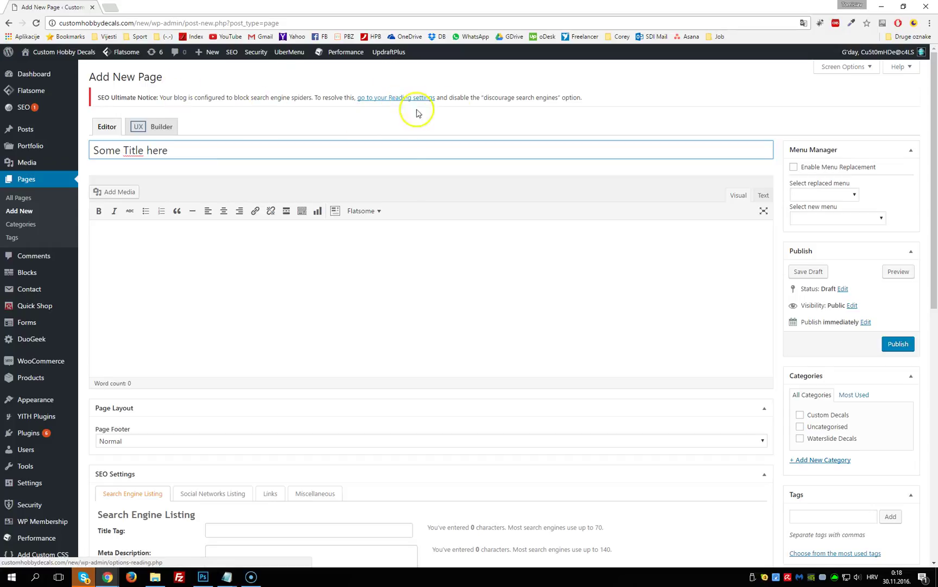
pyautogui.click(423, 349)
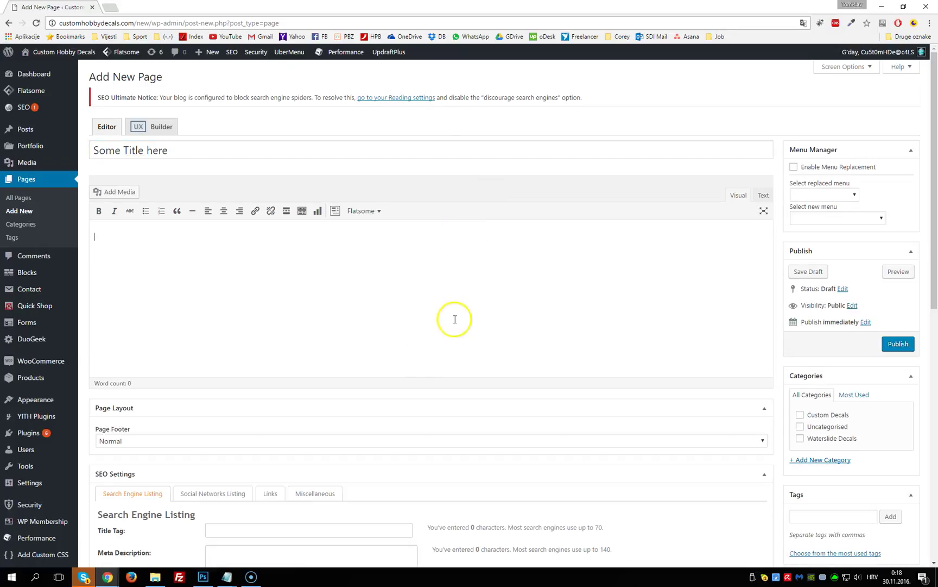
pyautogui.scroll(-3, 455, 318)
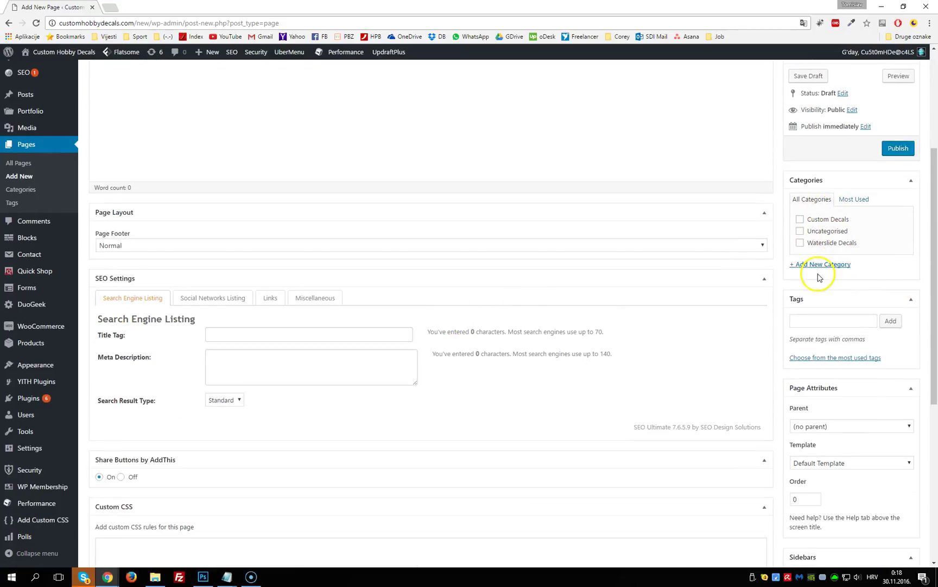
pyautogui.scroll(-3, 761, 315)
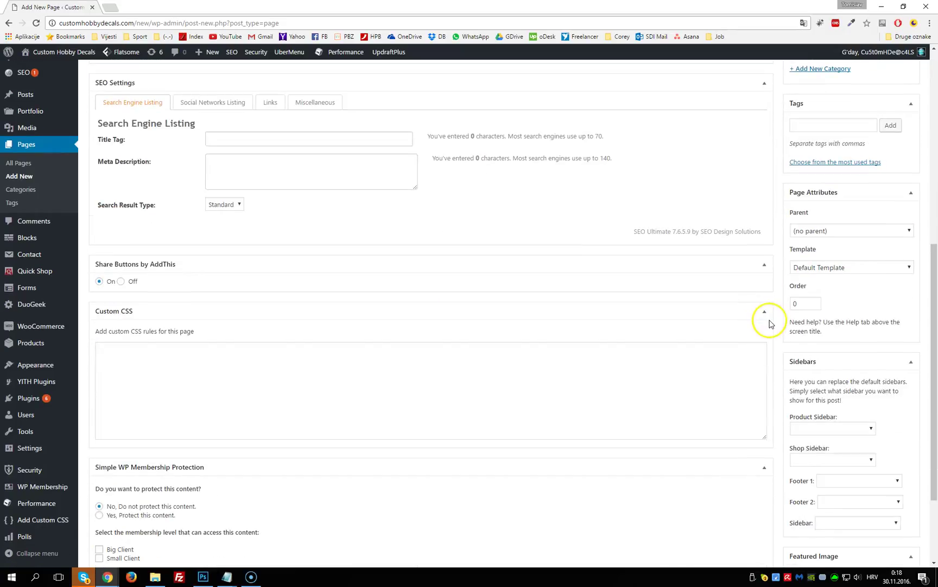
pyautogui.scroll(-2, 756, 369)
pyautogui.scroll(1, 441, 356)
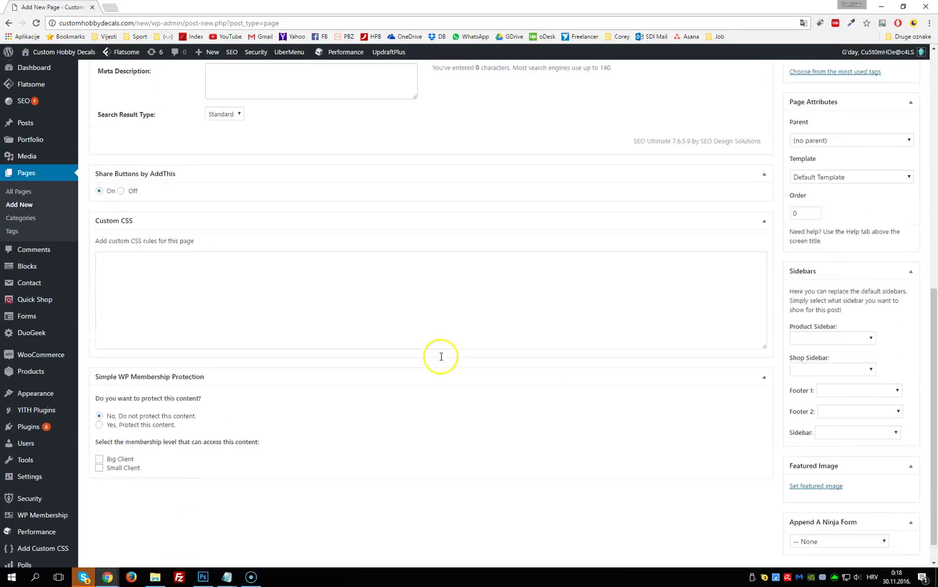
pyautogui.scroll(3, 441, 357)
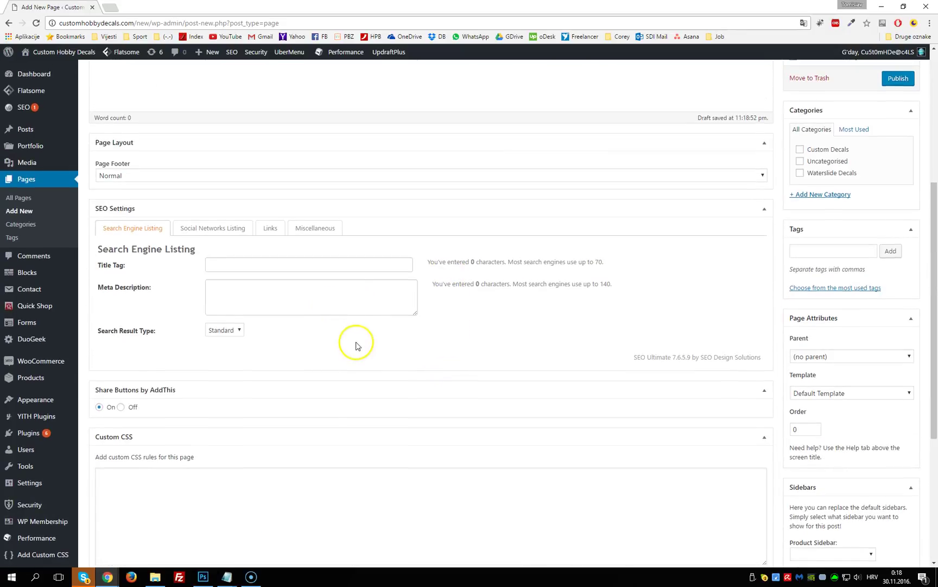
pyautogui.scroll(5, 356, 343)
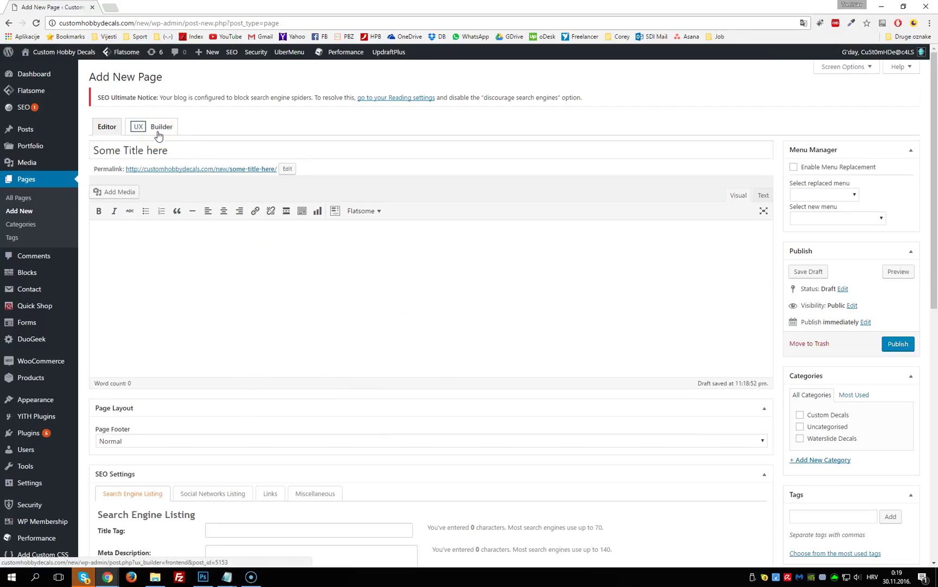
# Open the 'Some Title here' draft in UX Builder, accepting the leave-editor prompt
pyautogui.moveTo(201, 151); pyautogui.dragTo(119, 188)
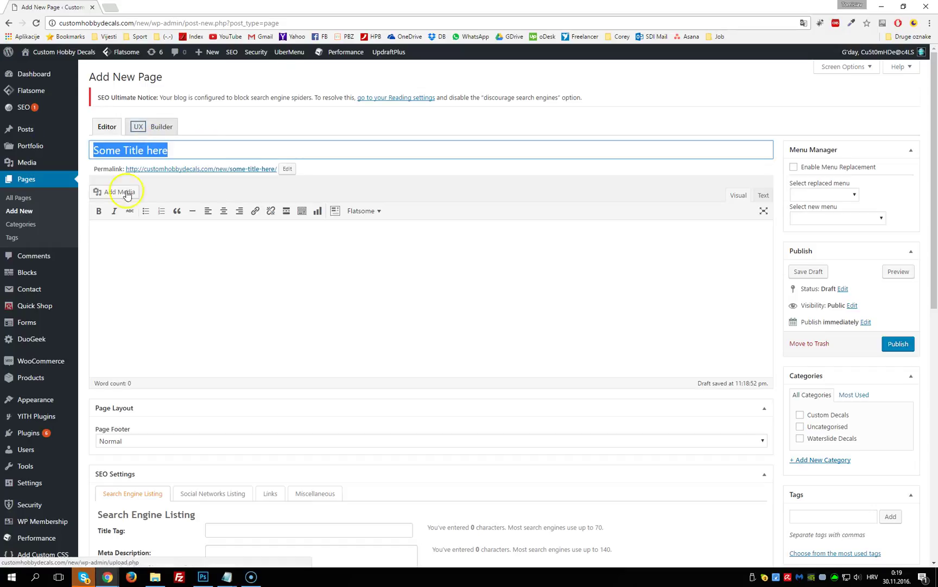
pyautogui.click(183, 264)
pyautogui.click(163, 126)
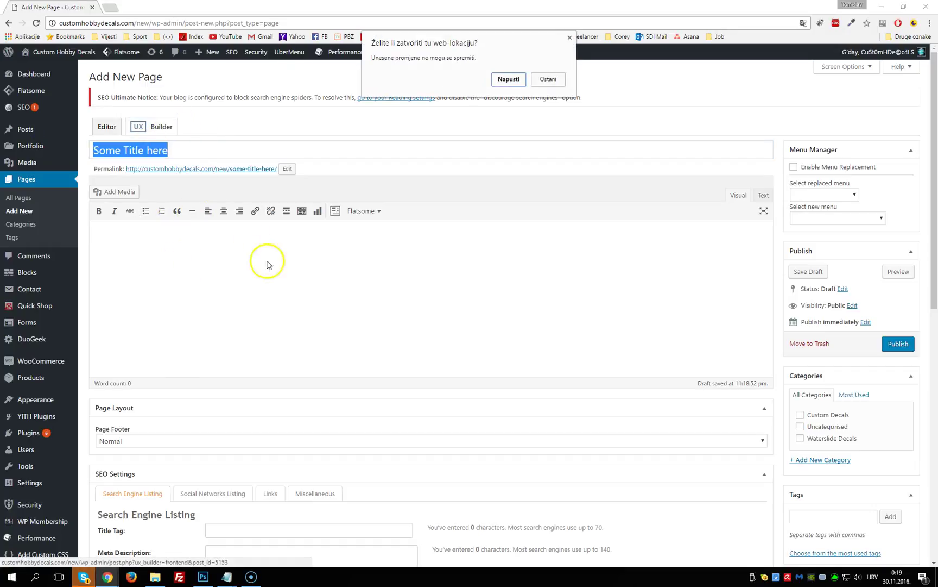
pyautogui.click(508, 79)
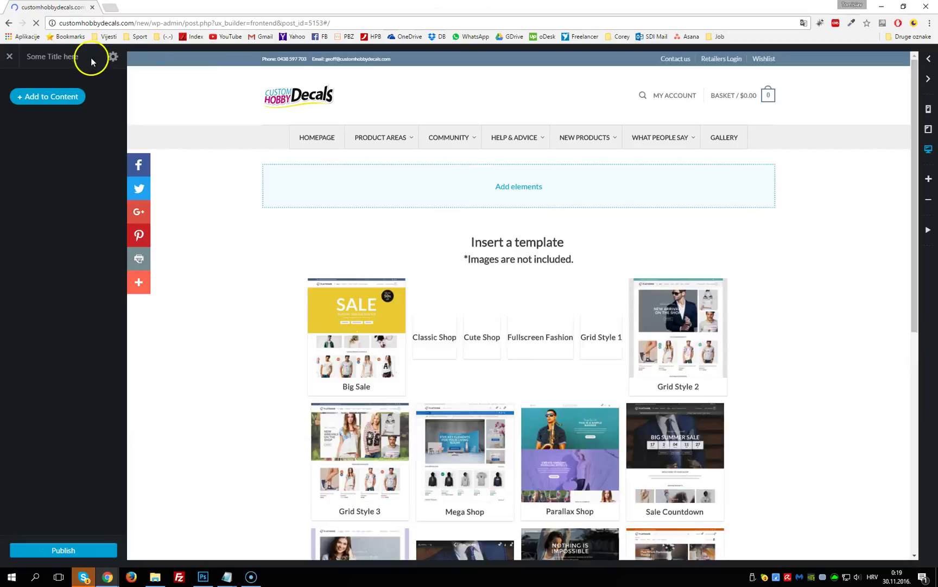
pyautogui.click(113, 57)
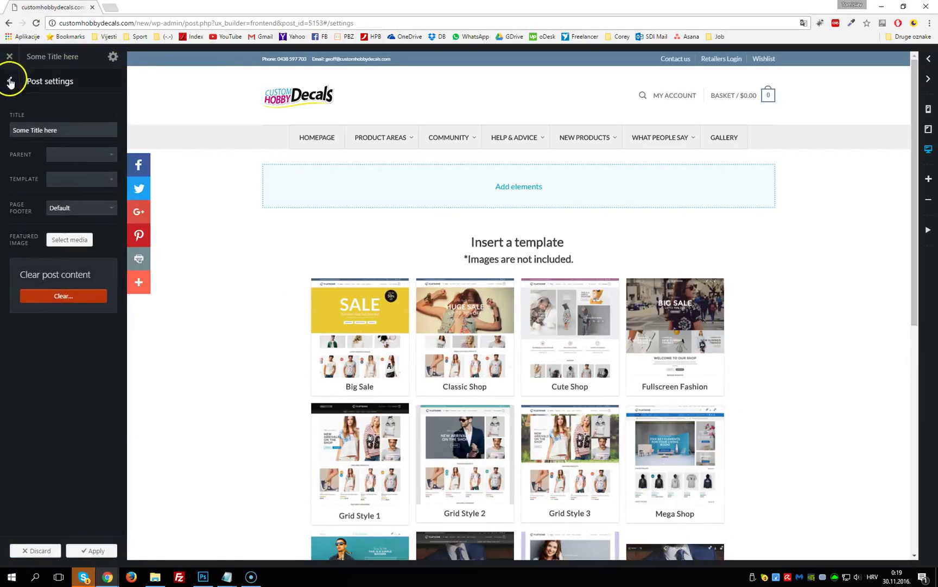
pyautogui.click(10, 80)
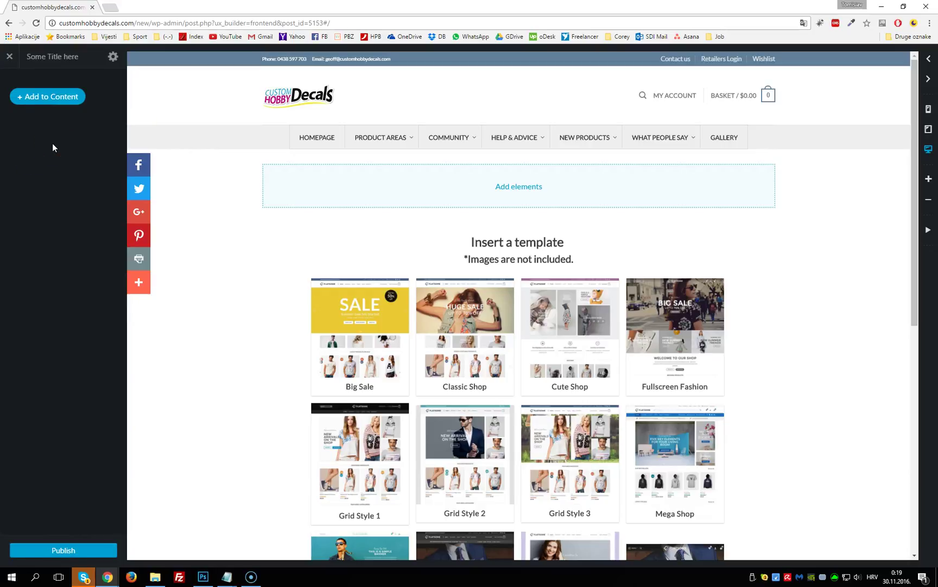
pyautogui.click(22, 100)
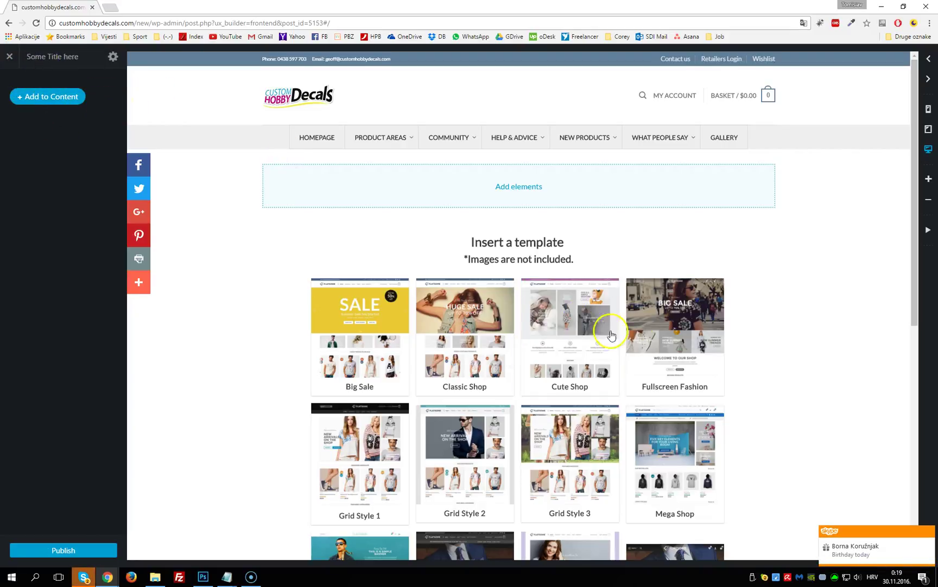
pyautogui.scroll(-8, 619, 351)
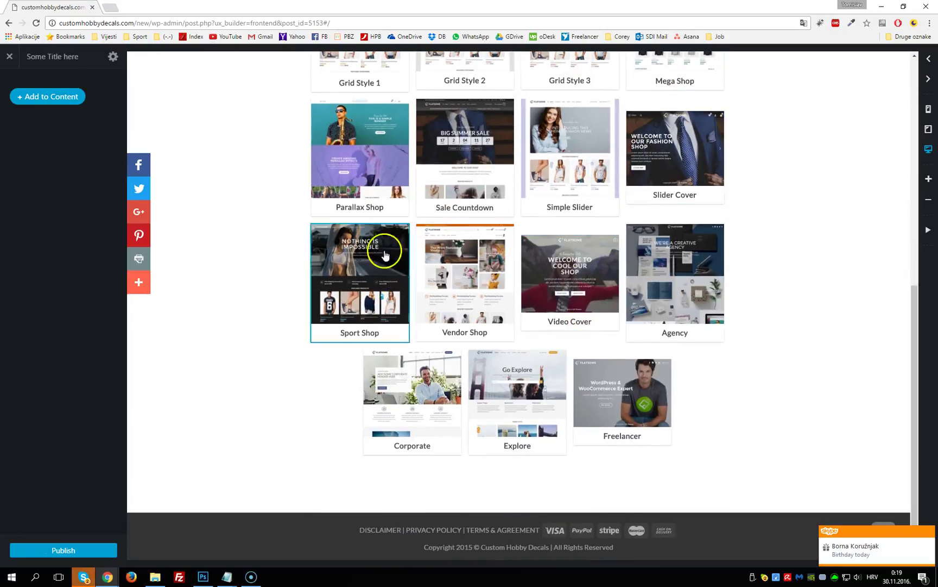
pyautogui.scroll(6, 576, 311)
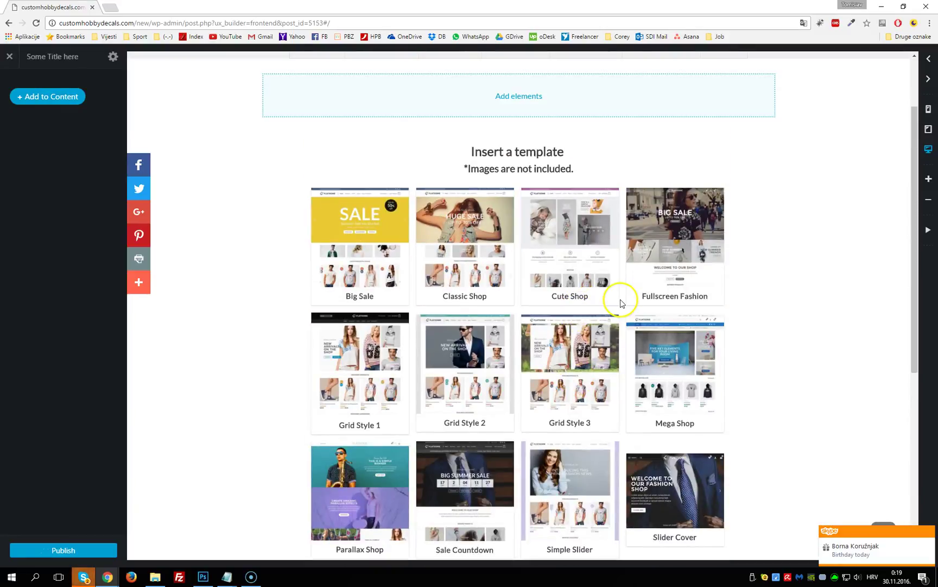
pyautogui.scroll(2, 569, 164)
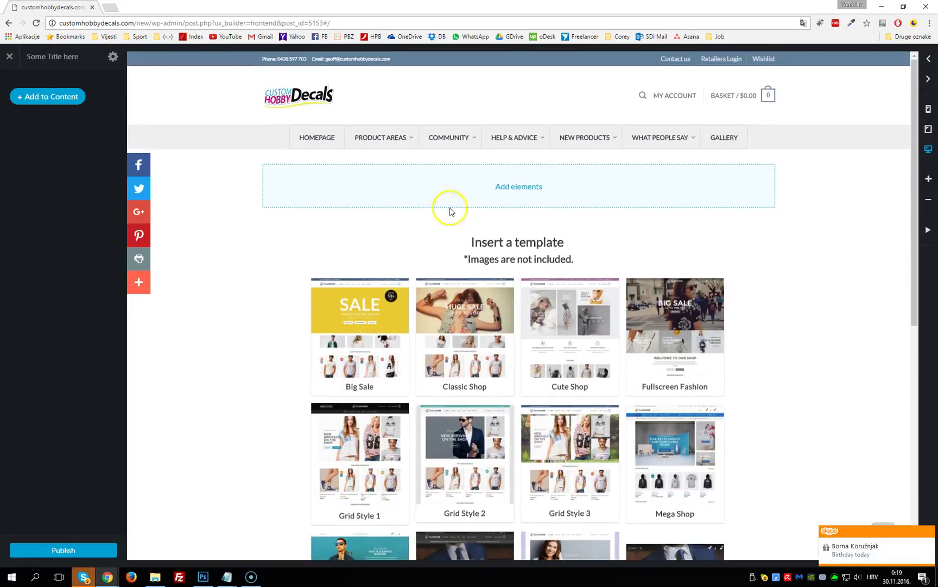
# Add a single-column row to the empty page and select its Column 12/12
pyautogui.click(519, 187)
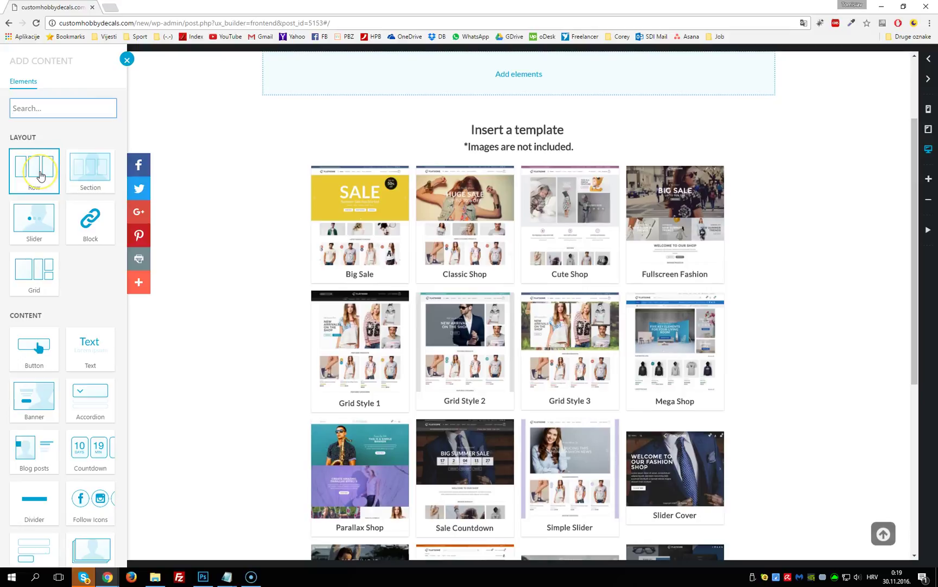
pyautogui.click(41, 174)
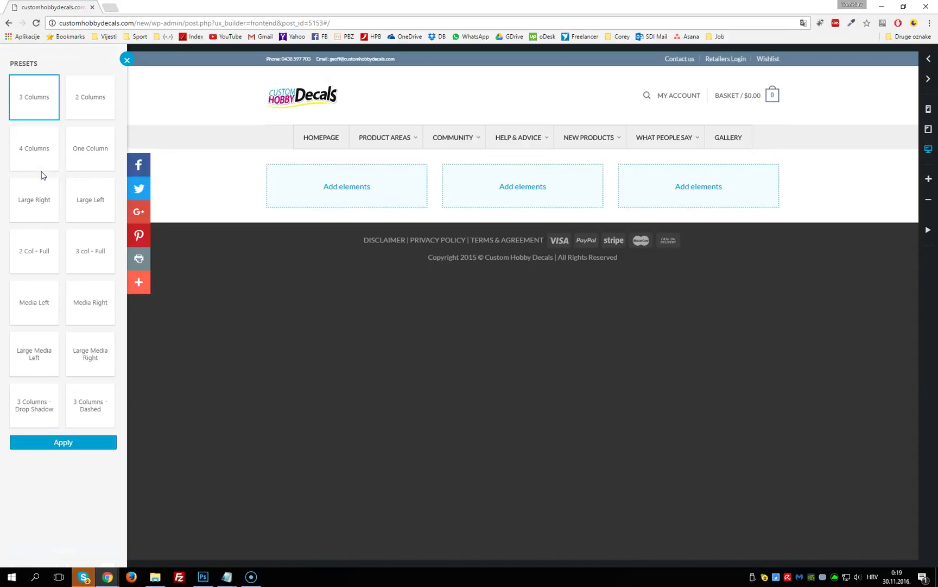
pyautogui.click(86, 163)
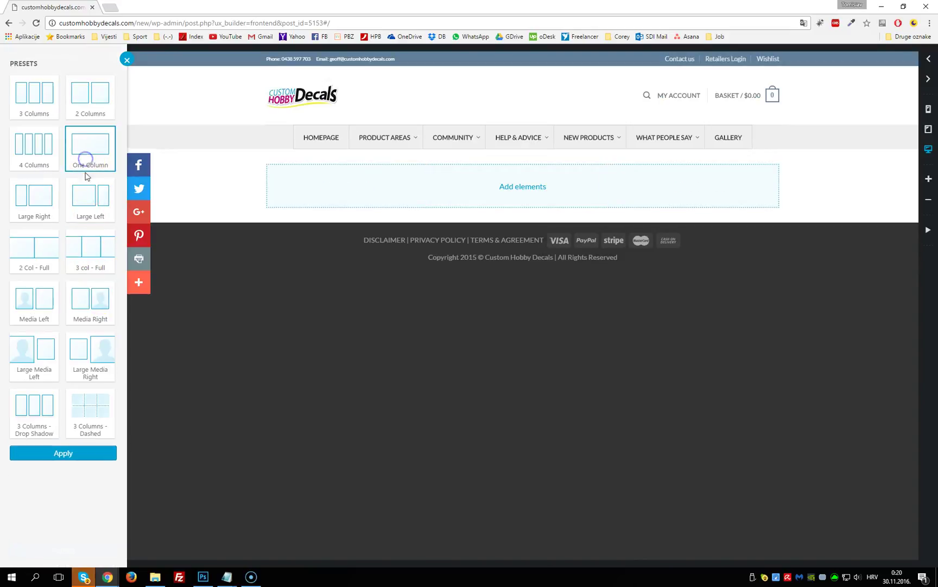
pyautogui.click(89, 457)
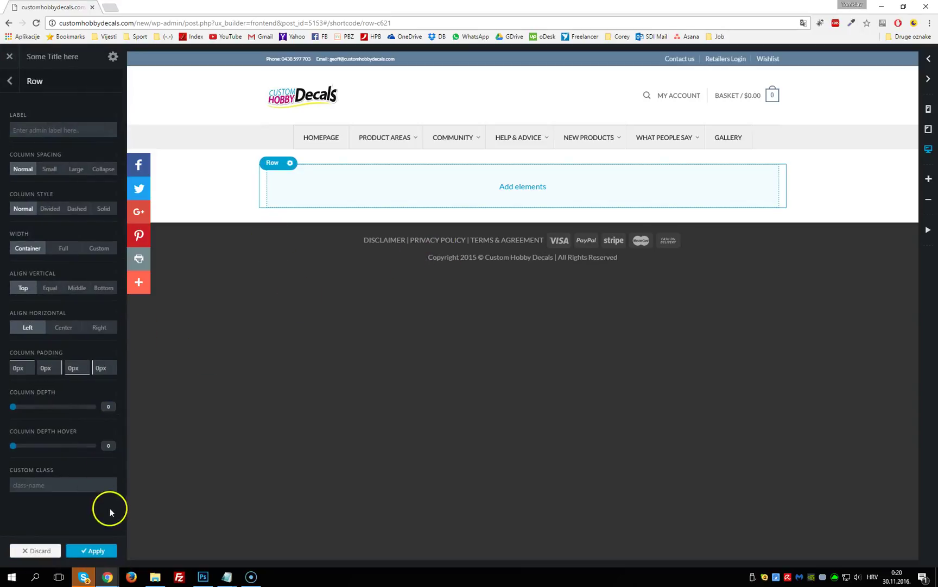
pyautogui.click(98, 550)
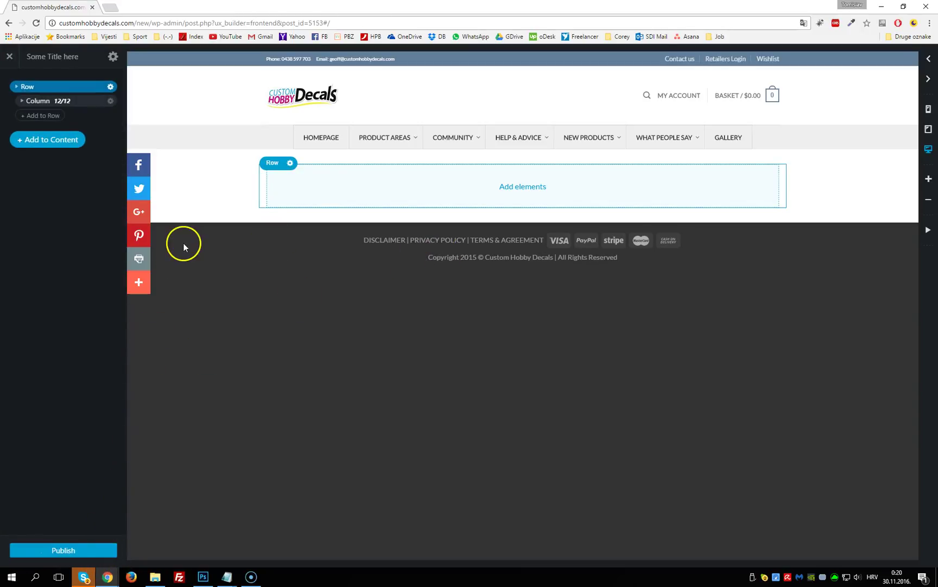
pyautogui.click(78, 101)
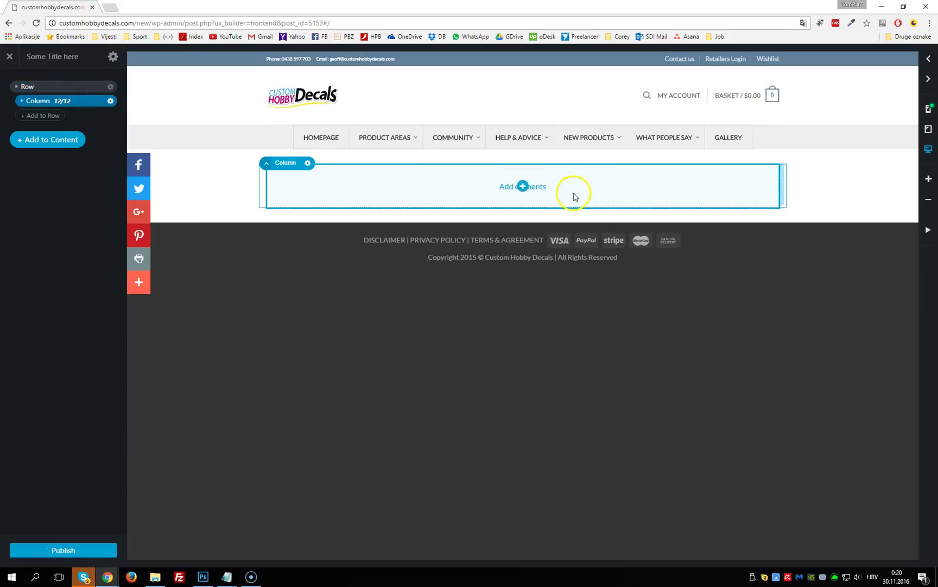
# Add a Title element with Left Bold style reading 'ADD SOME TITLE HERE' and apply it
pyautogui.click(524, 186)
pyautogui.scroll(-1, 100, 277)
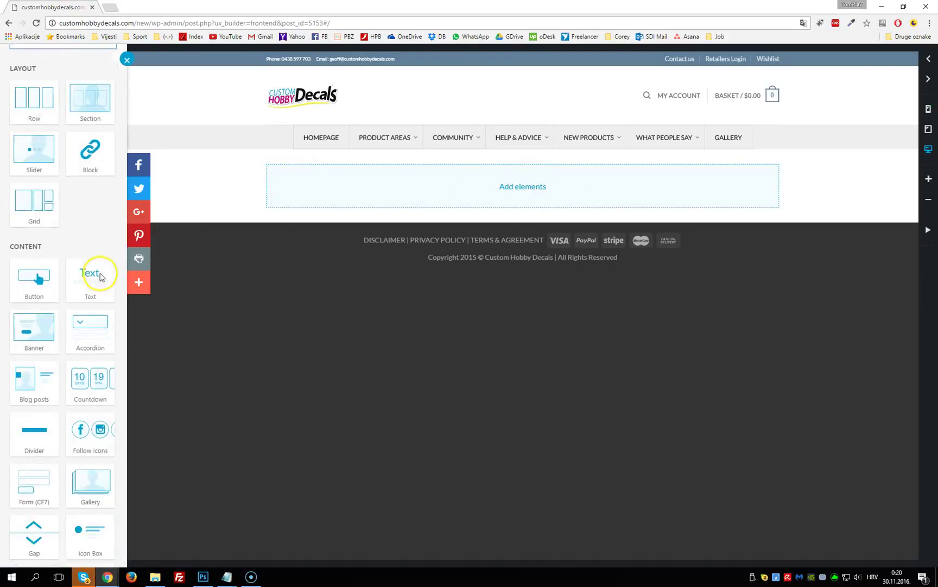
pyautogui.scroll(-1, 100, 277)
pyautogui.scroll(-3, 100, 278)
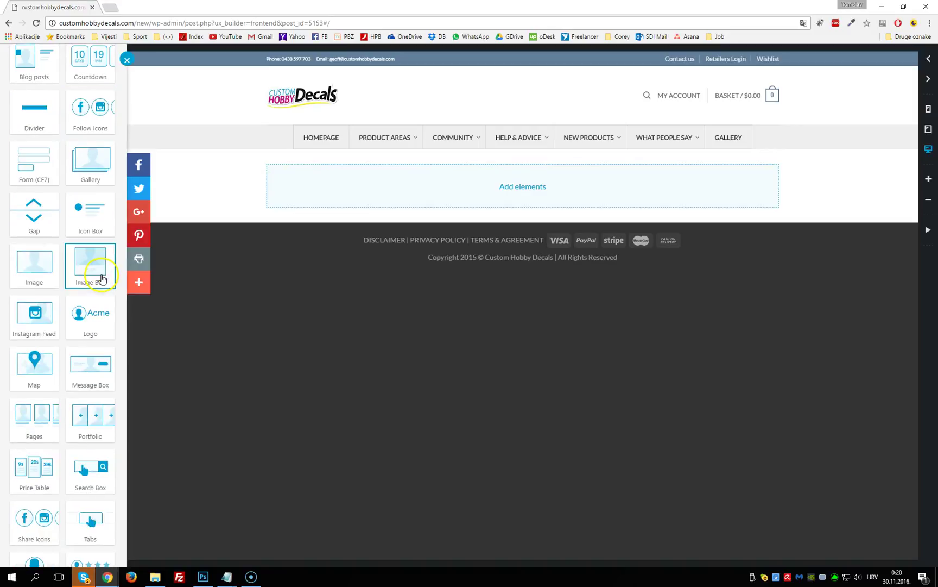
pyautogui.scroll(-5, 100, 278)
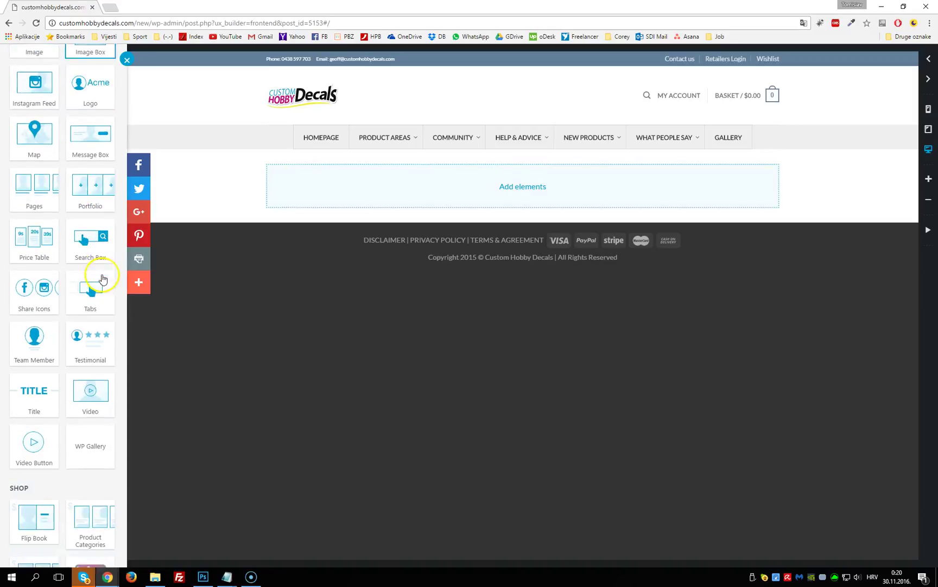
pyautogui.click(27, 380)
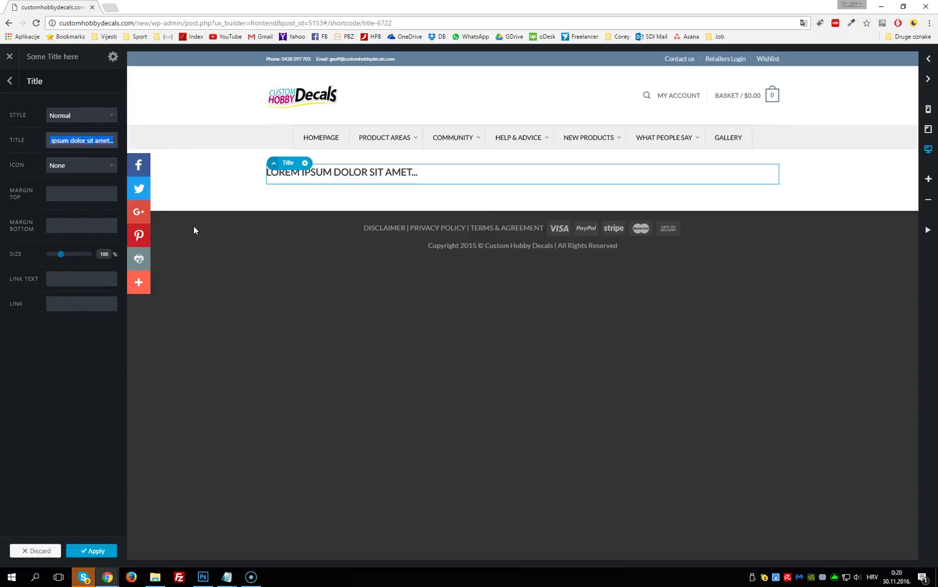
pyautogui.click(74, 115)
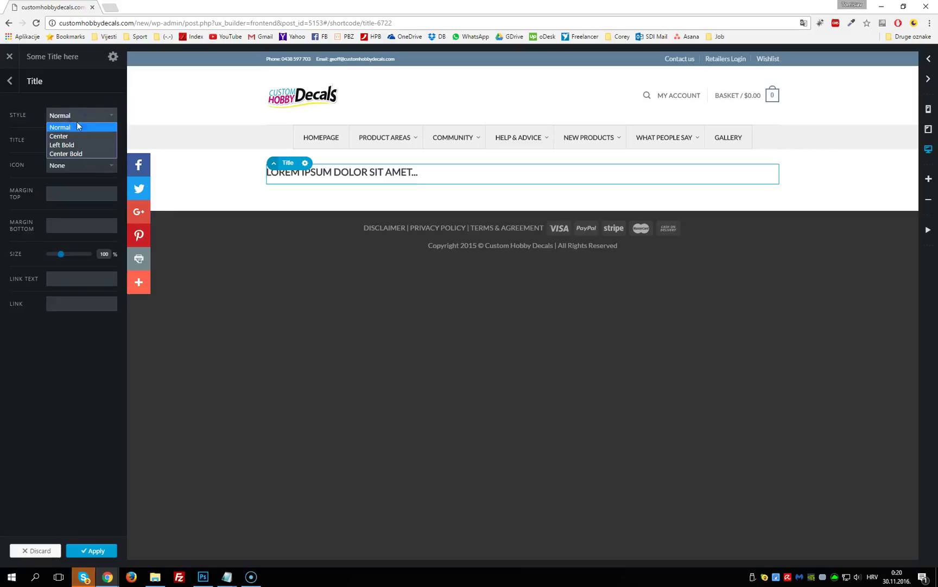
pyautogui.click(70, 146)
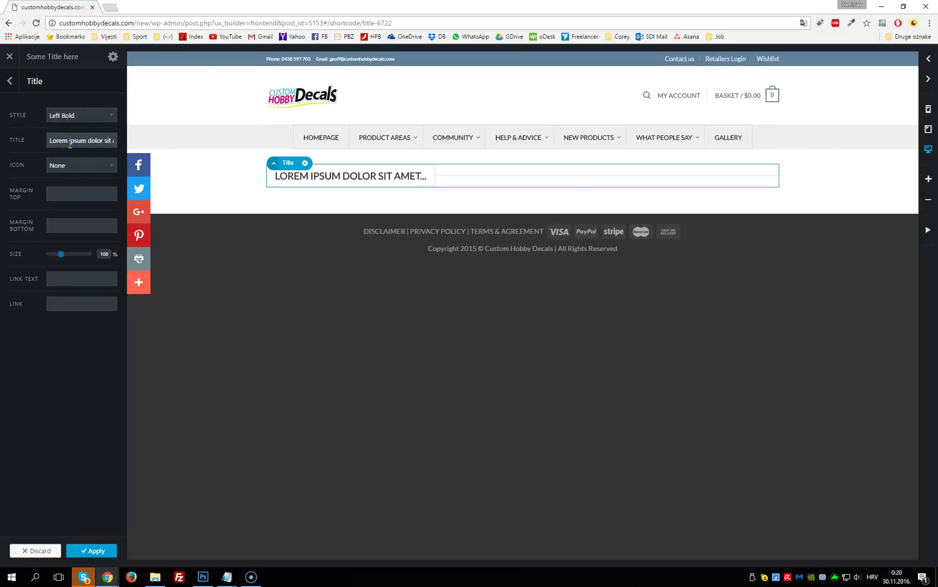
pyautogui.tripleClick(70, 142)
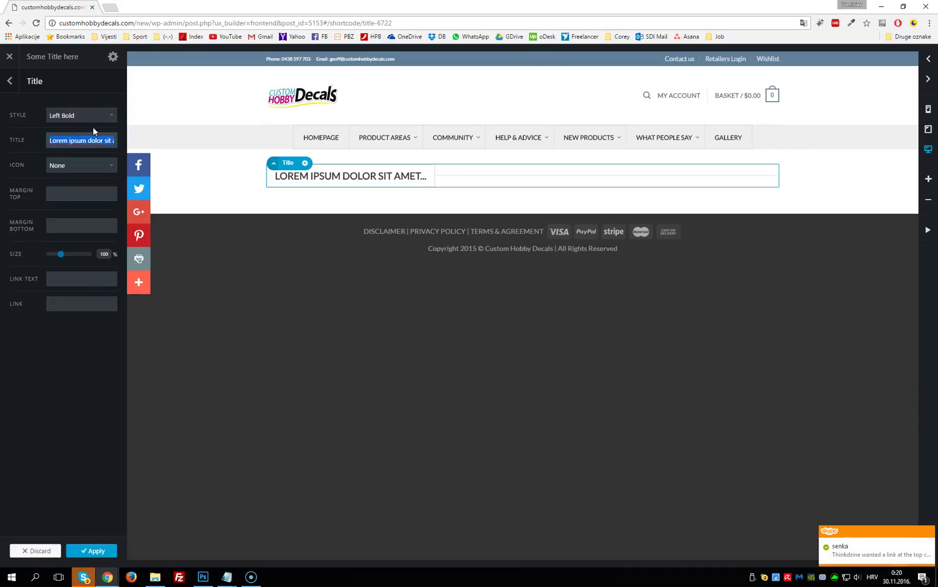
pyautogui.write('ADD SOME TITLE')
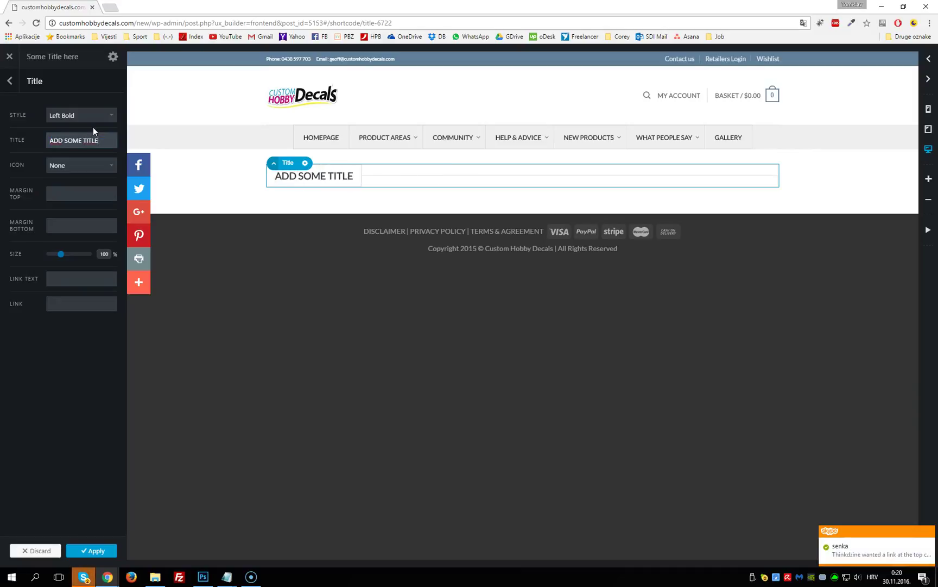
pyautogui.write(' HERE')
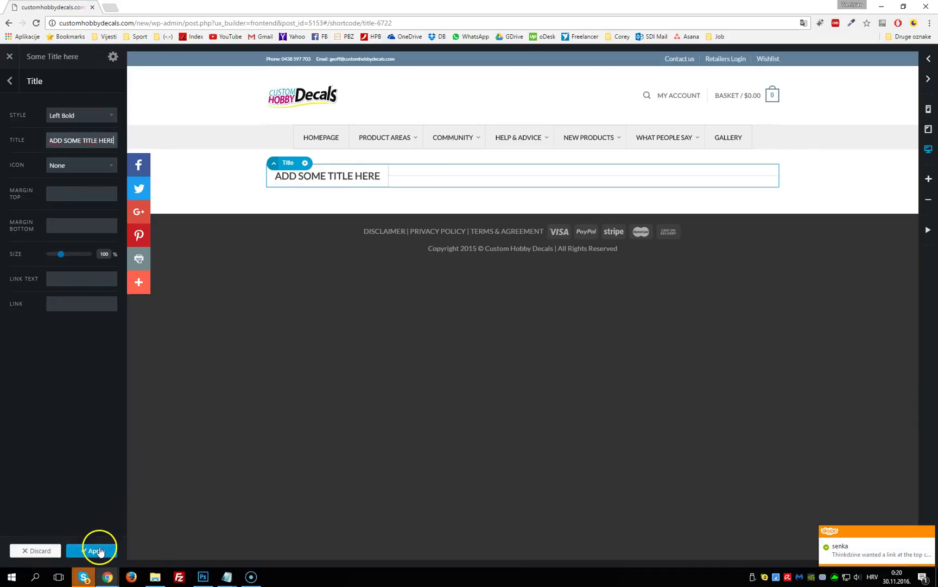
pyautogui.click(97, 550)
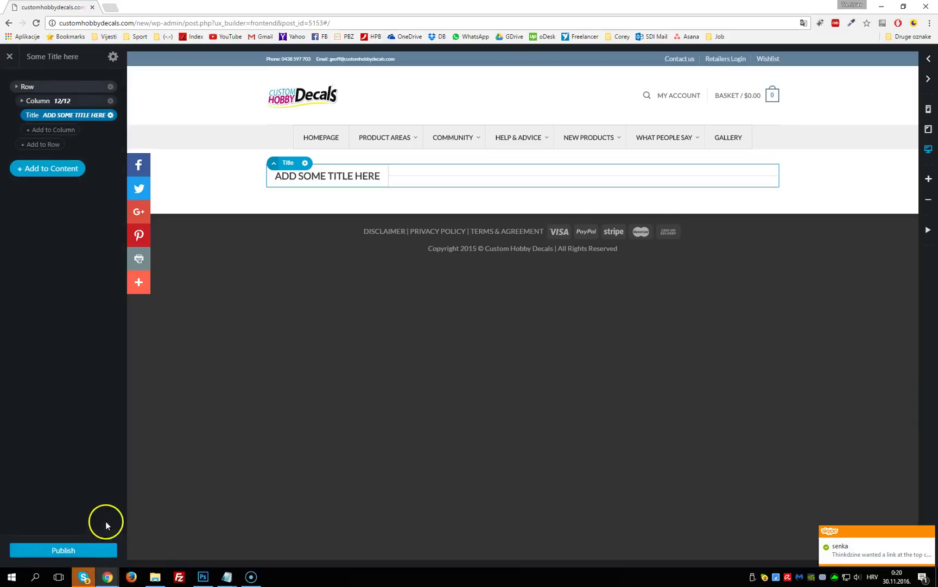
pyautogui.moveTo(471, 189)
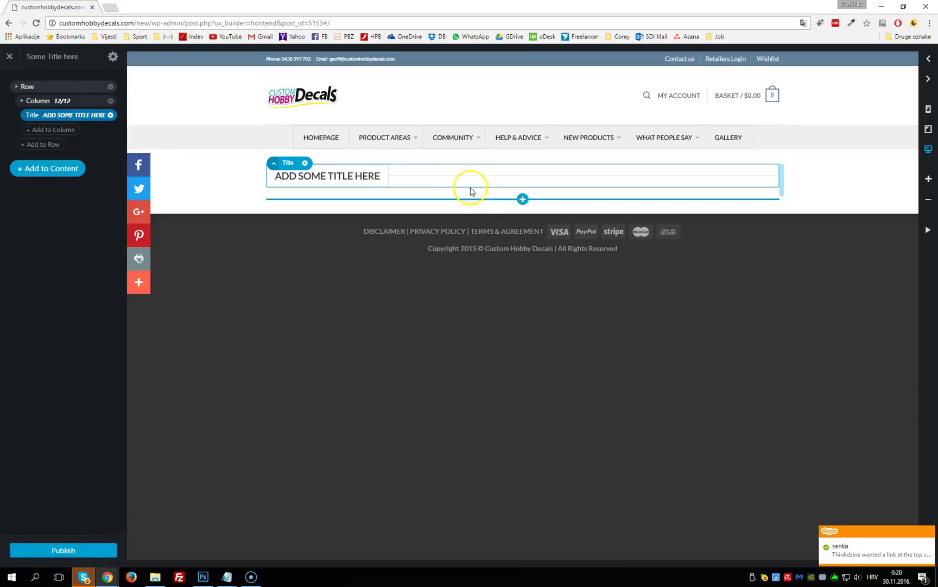
# Insert a Paragraph with Sub Headline text block beneath the 'ADD SOME TITLE HERE' title
pyautogui.click(522, 199)
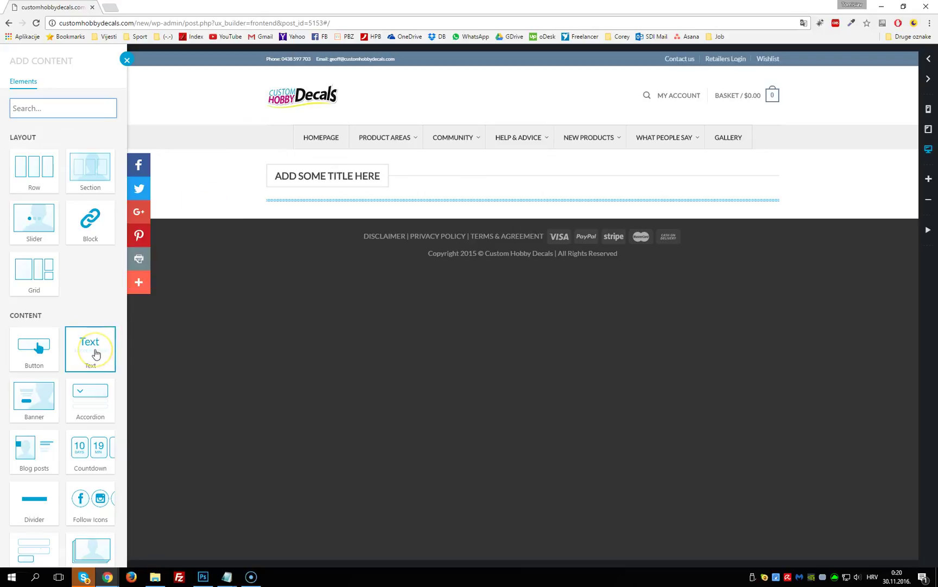
pyautogui.scroll(-3, 96, 352)
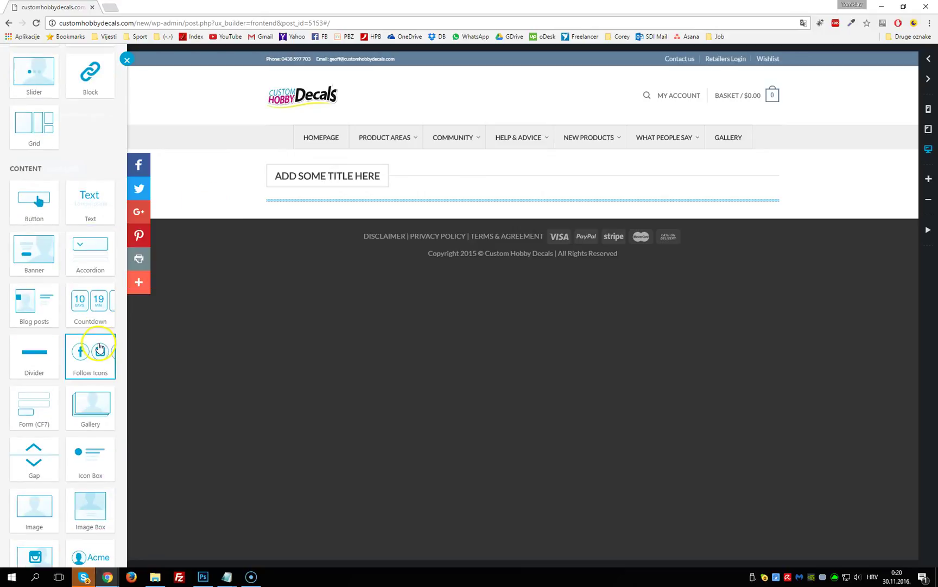
pyautogui.scroll(2, 90, 346)
pyautogui.click(90, 305)
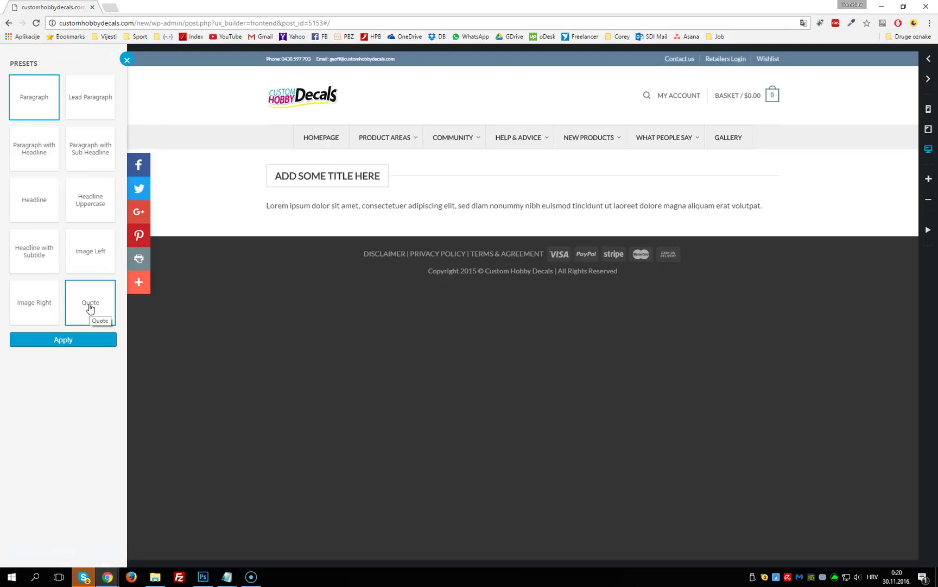
pyautogui.click(87, 168)
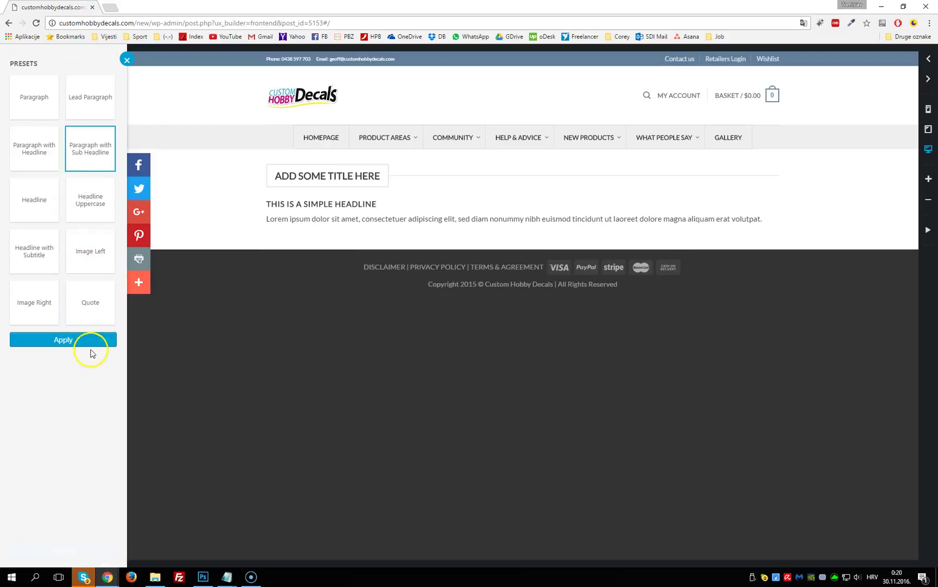
pyautogui.click(53, 333)
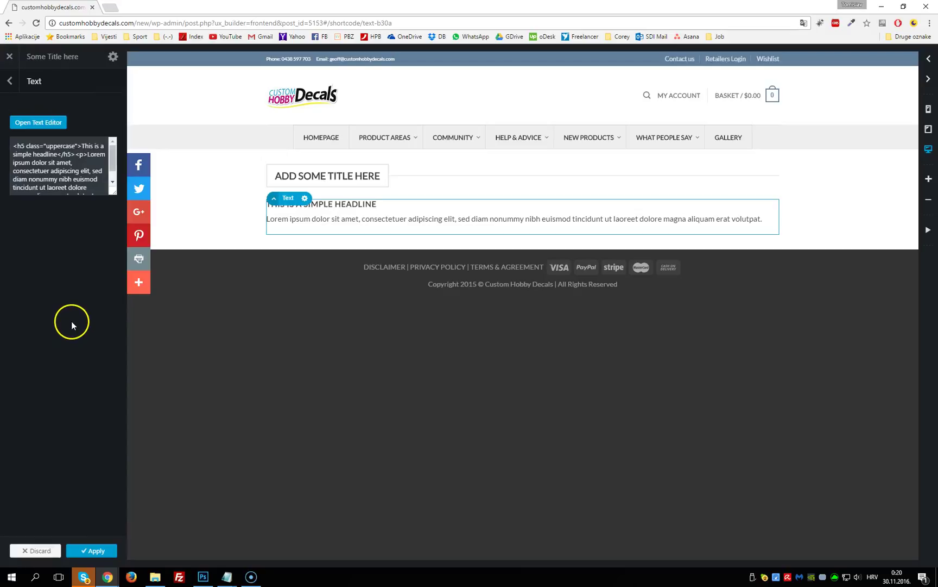
pyautogui.moveTo(526, 240)
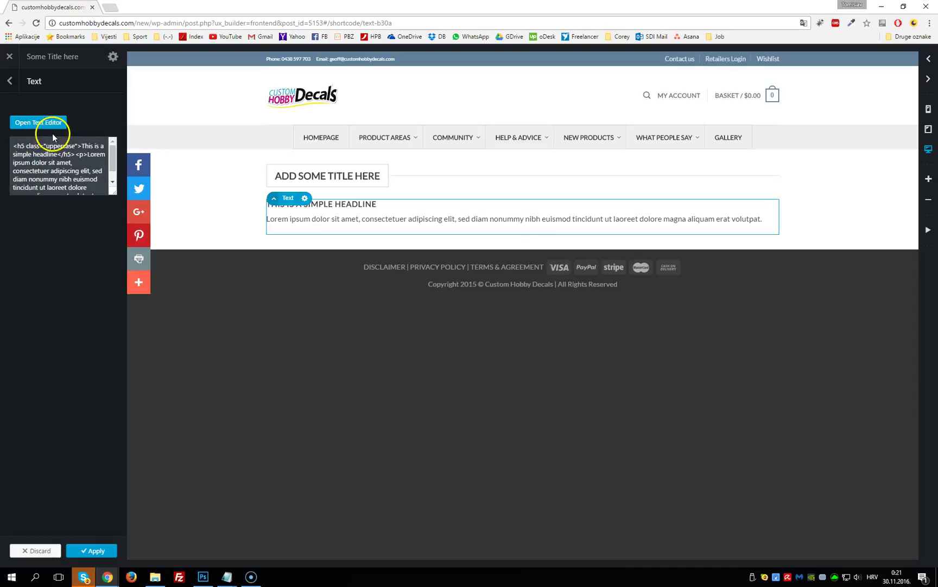
pyautogui.click(523, 234)
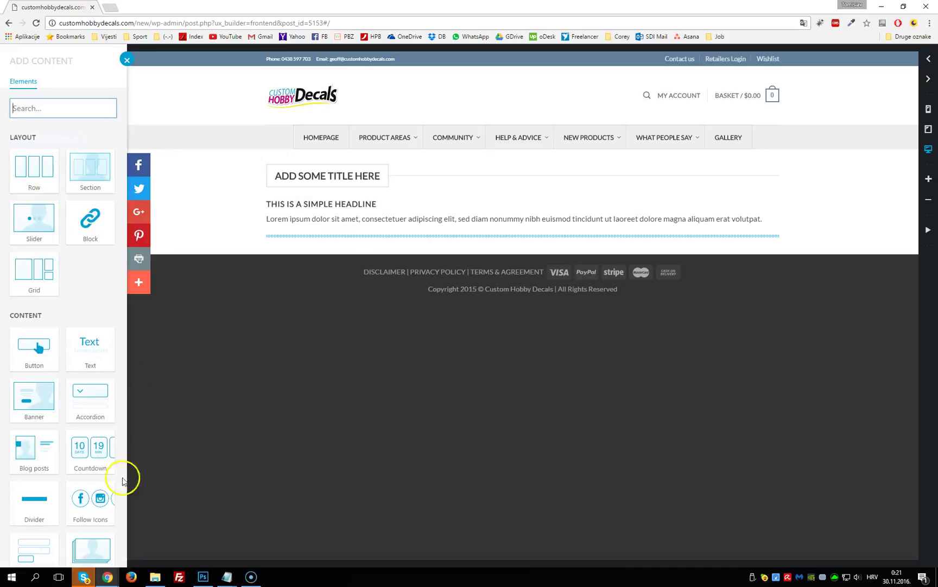
# Dismiss the Add Content list unused and publish the 'Some Title here' page
pyautogui.scroll(-8, 49, 443)
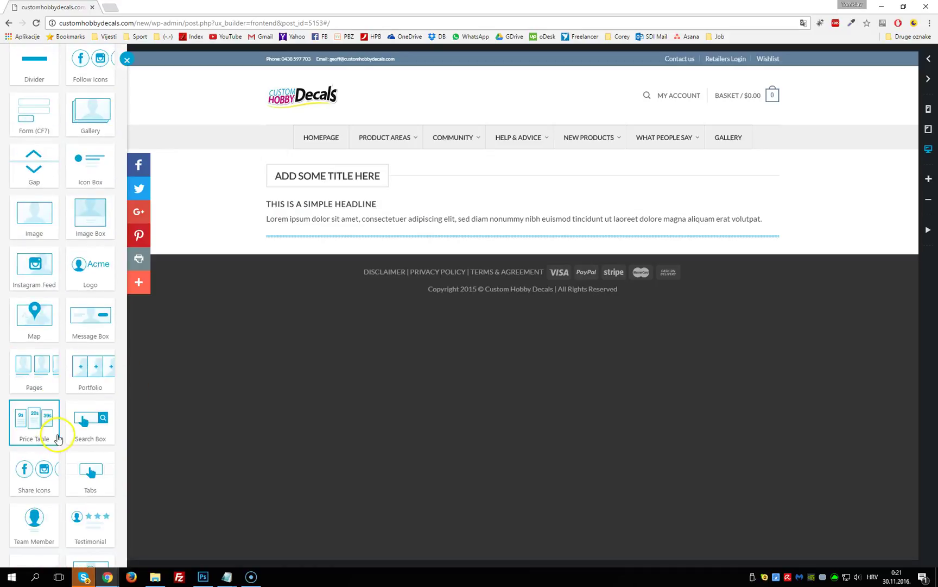
pyautogui.scroll(-9, 60, 432)
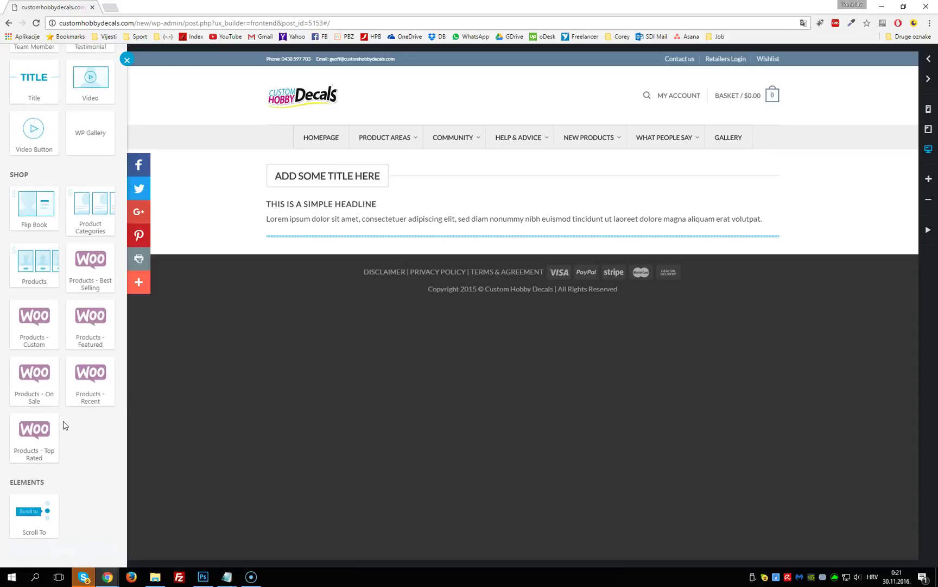
pyautogui.scroll(10, 63, 425)
pyautogui.scroll(7, 63, 425)
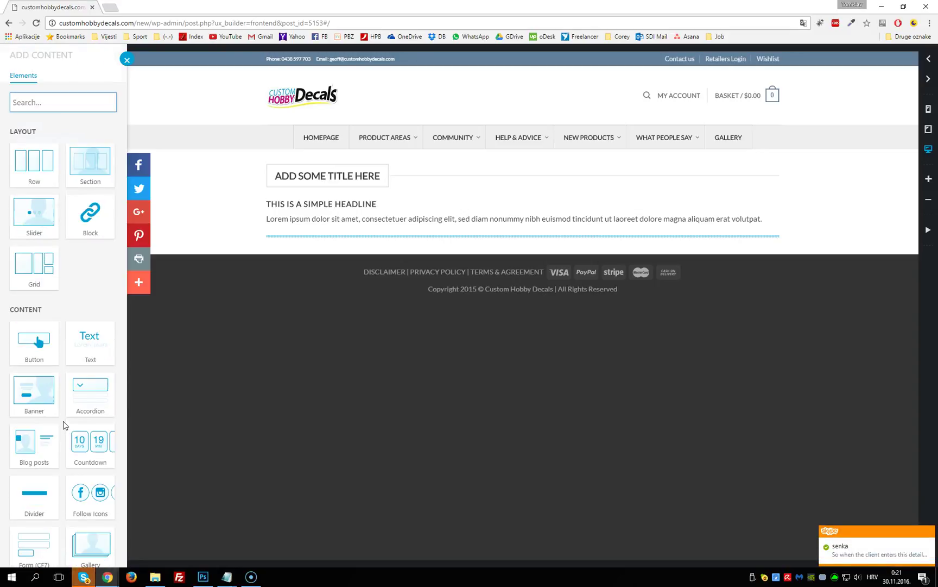
pyautogui.click(125, 61)
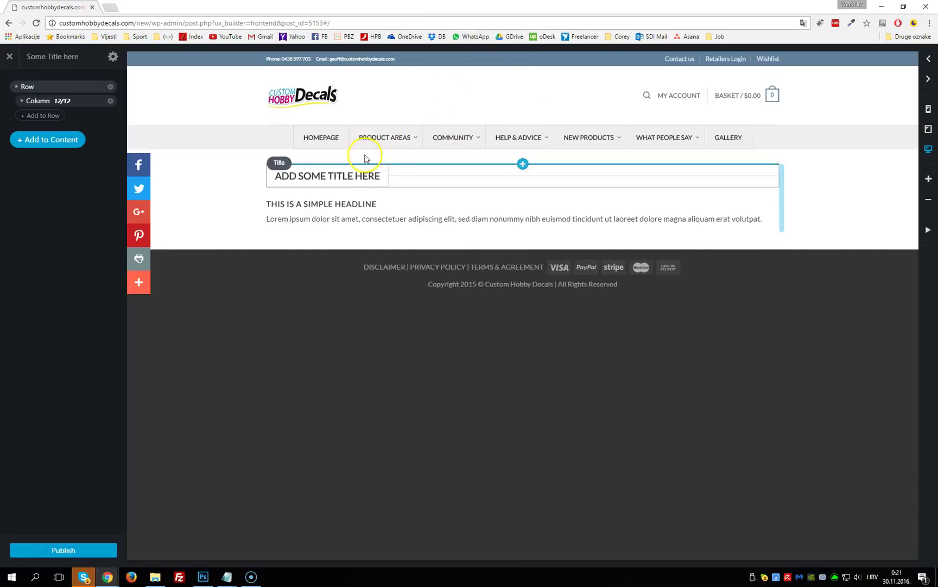
pyautogui.click(17, 554)
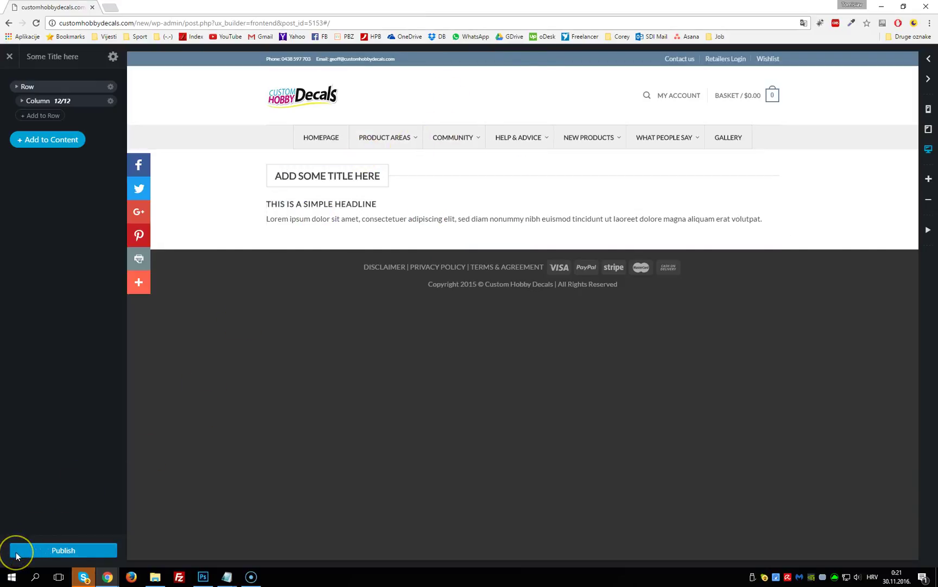